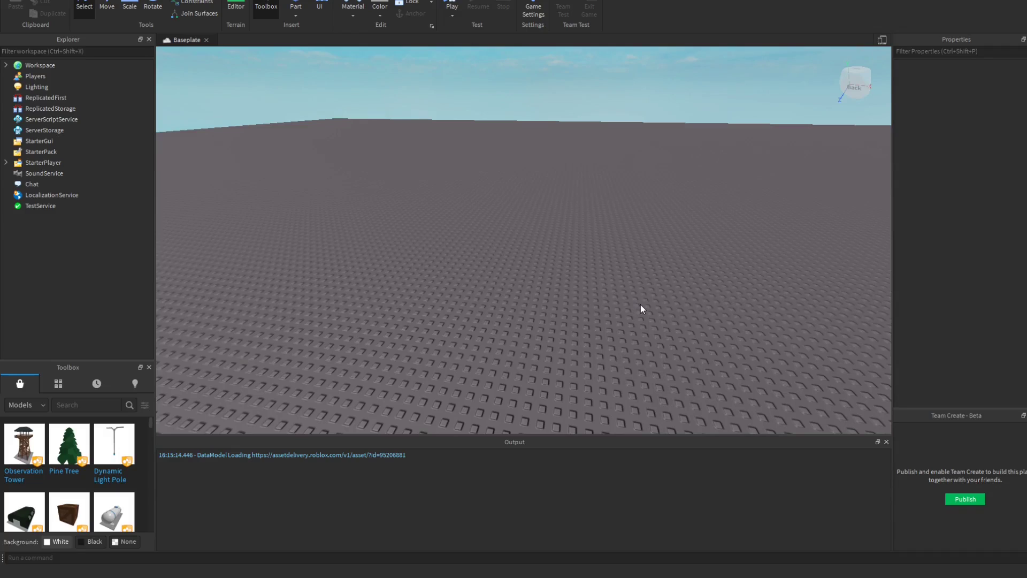
{"action": "right_click_drag", "start_coordinate": [515, 235], "coordinate": [548, 250]}
{"action": "right_click_drag", "start_coordinate": [723, 307], "coordinate": [732, 308]}
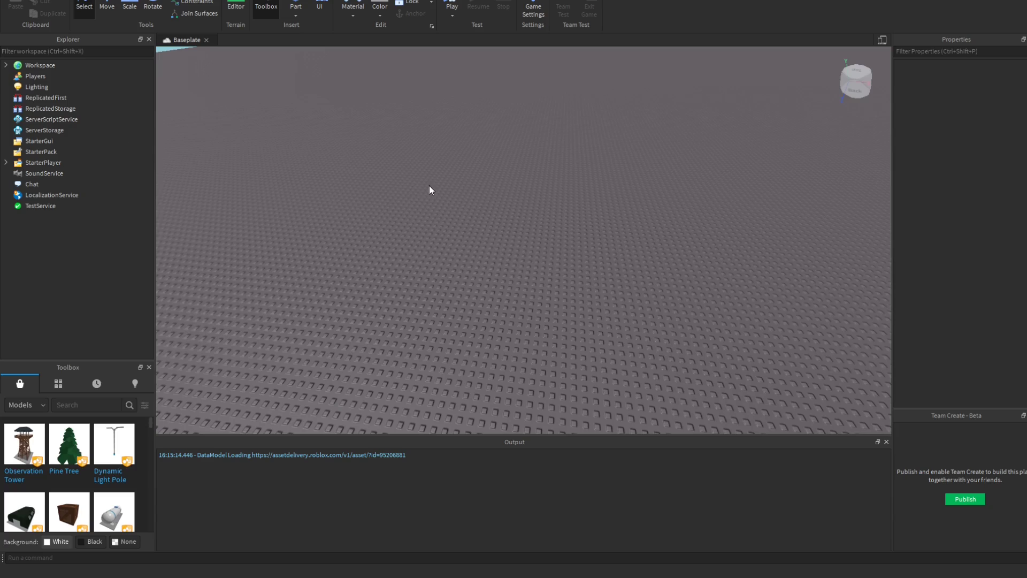
Insert a ScreenGui into StarterGui and add a Frame inside it.
{"action": "left_click", "coordinate": [67, 141]}
{"action": "key", "text": "ctrl+i"}
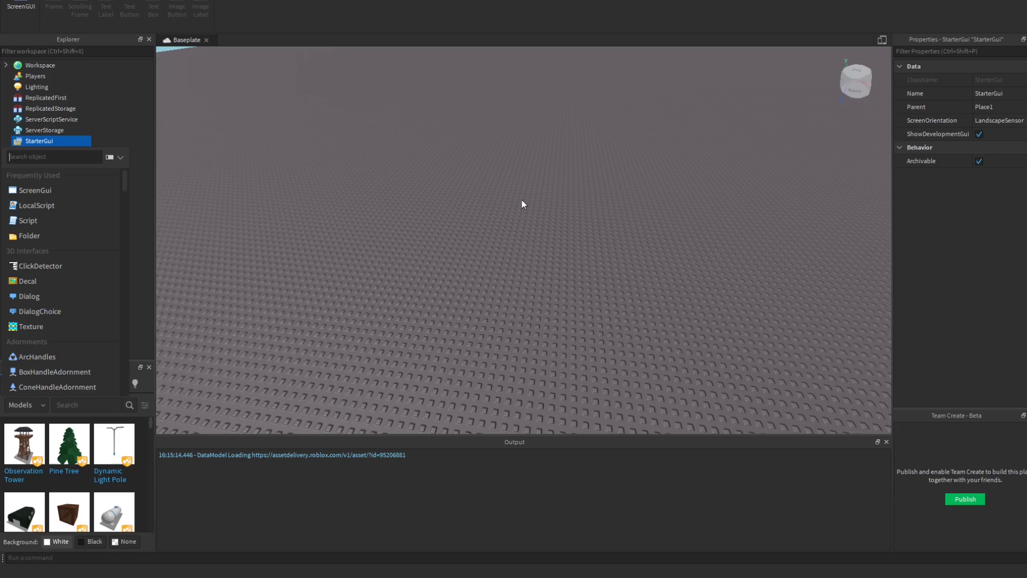
{"action": "left_click", "coordinate": [47, 191]}
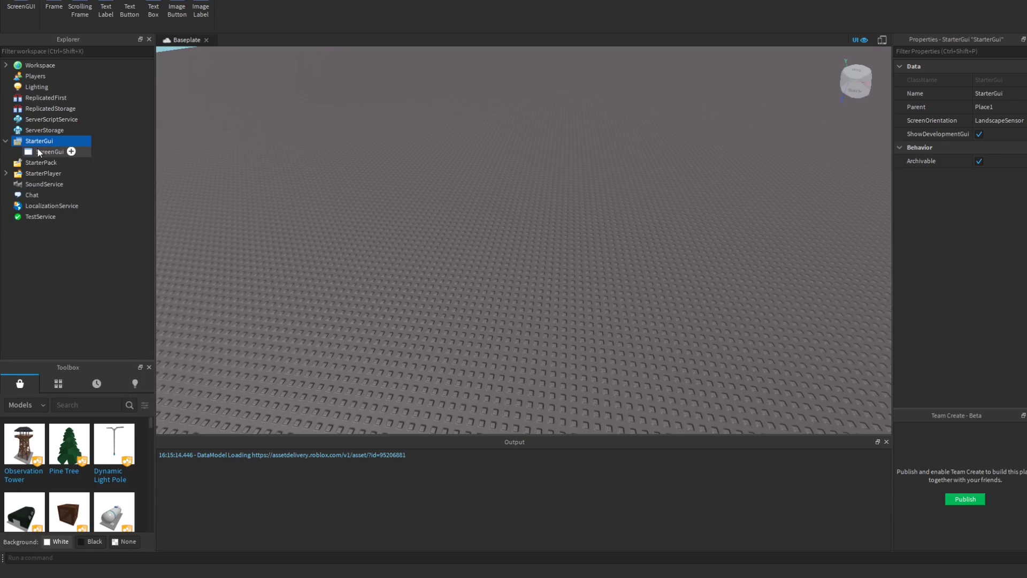
{"action": "left_click", "coordinate": [71, 151]}
{"action": "left_click", "coordinate": [80, 214]}
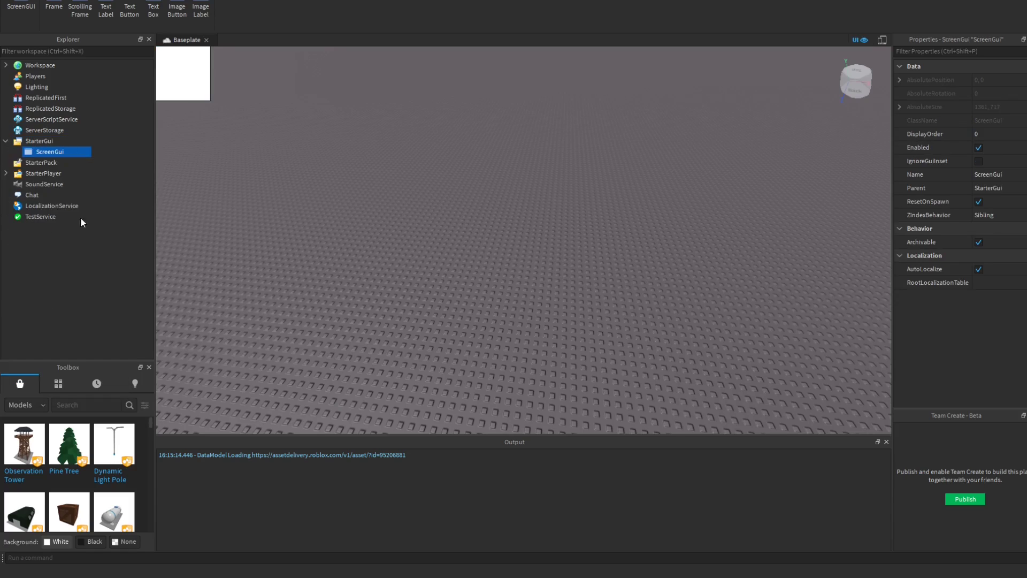
Enlarge the frame to about 334 x 478 and move it to the middle of the viewport, about 503 across and 71 down.
{"action": "left_click", "coordinate": [175, 74]}
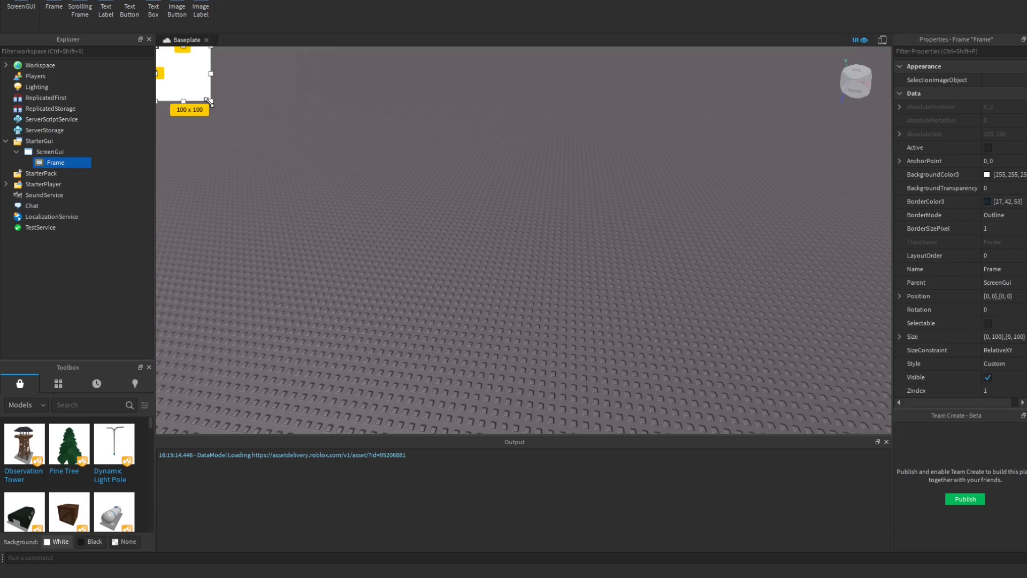
{"action": "left_click_drag", "start_coordinate": [209, 102], "coordinate": [333, 306]}
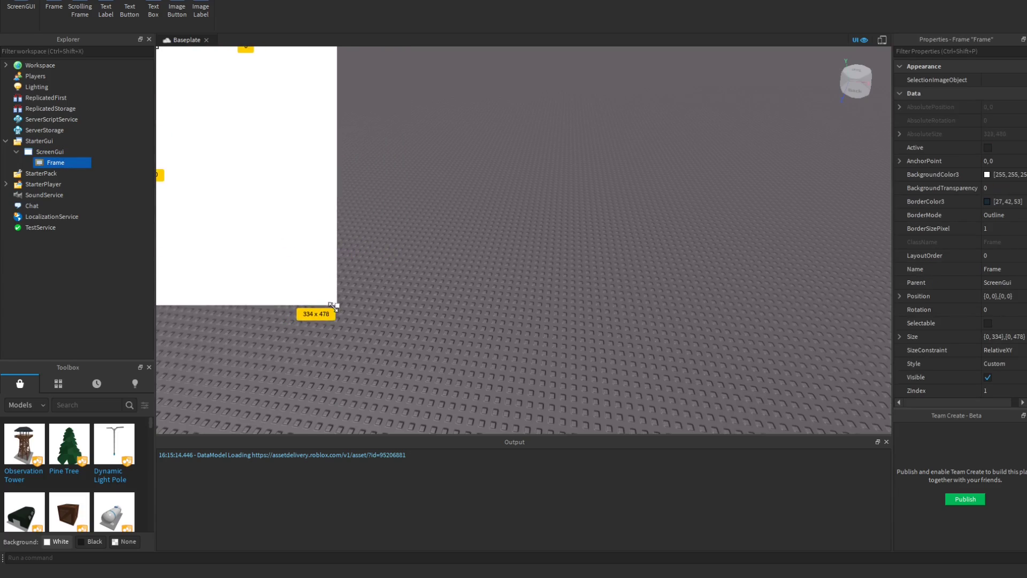
{"action": "left_click_drag", "start_coordinate": [269, 161], "coordinate": [531, 194]}
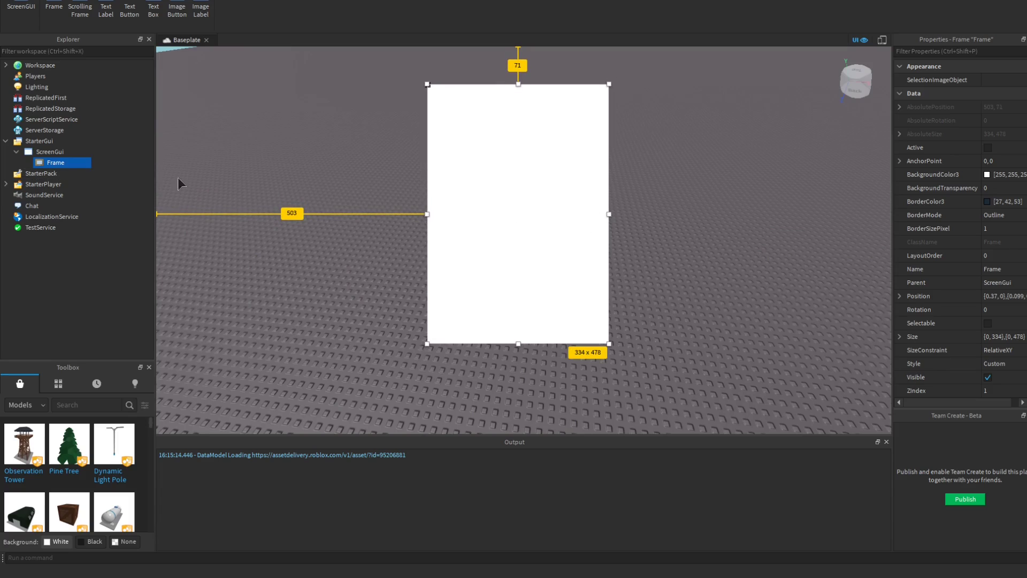
{"action": "left_click", "coordinate": [72, 162]}
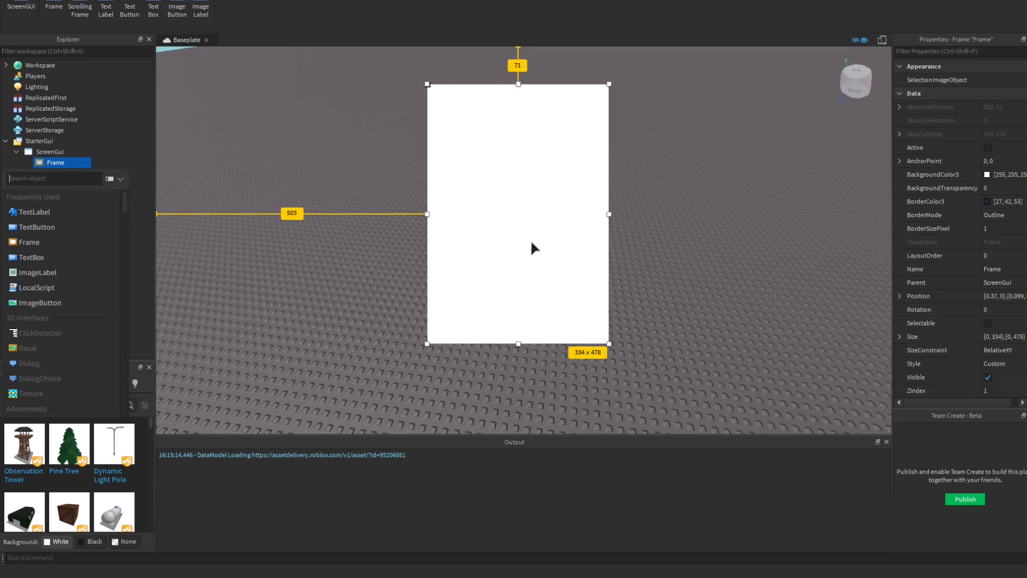
{"action": "left_click", "coordinate": [69, 229]}
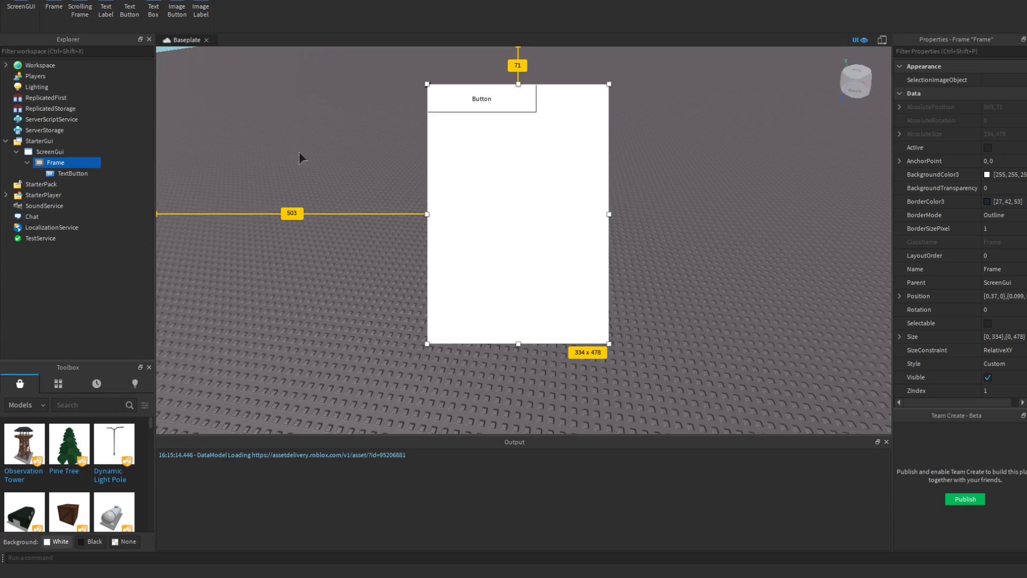
{"action": "left_click", "coordinate": [499, 100]}
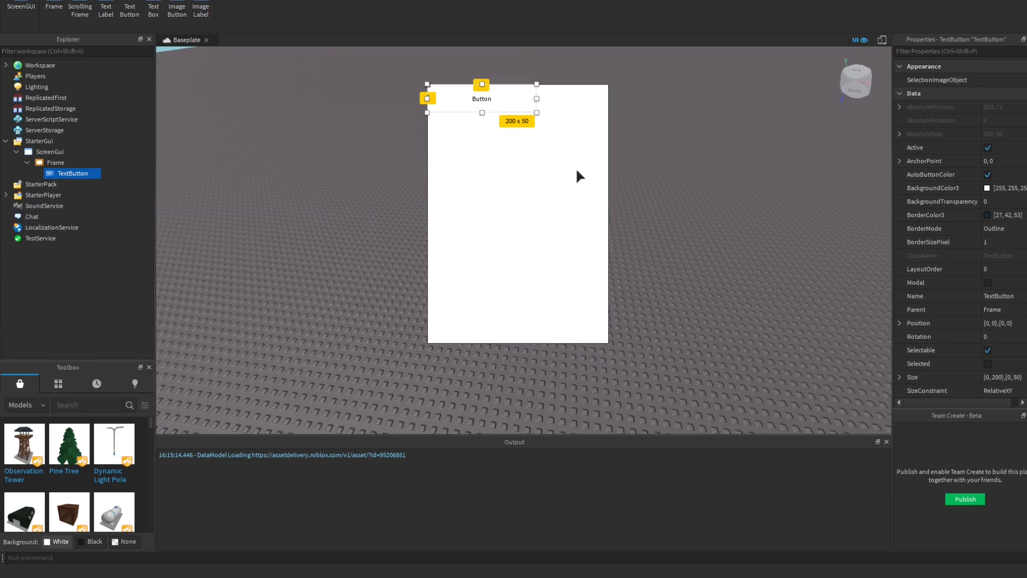
{"action": "key", "text": "Delete"}
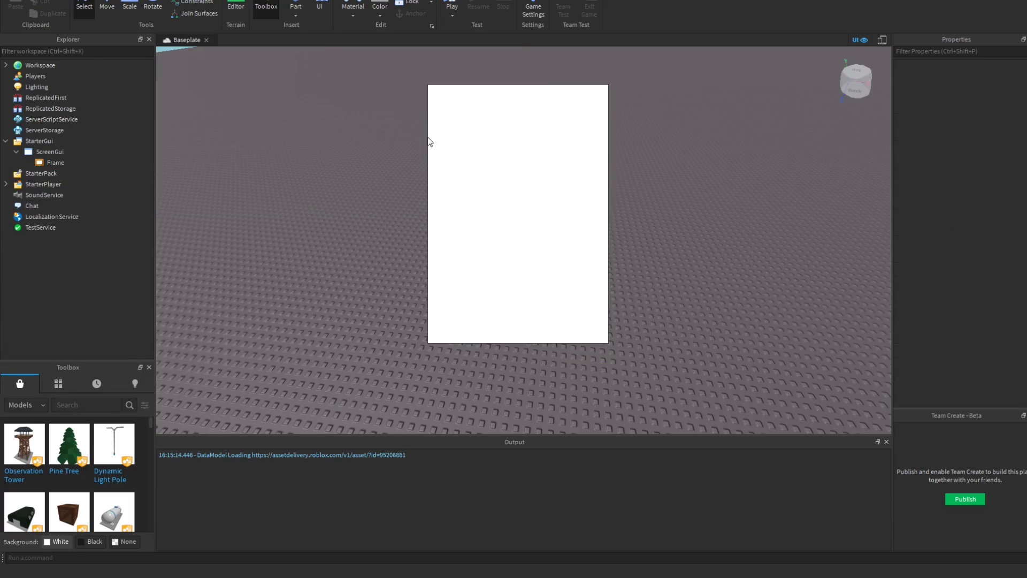
Insert a TextBox into the frame and set its text to "shop".
{"action": "left_click", "coordinate": [71, 162]}
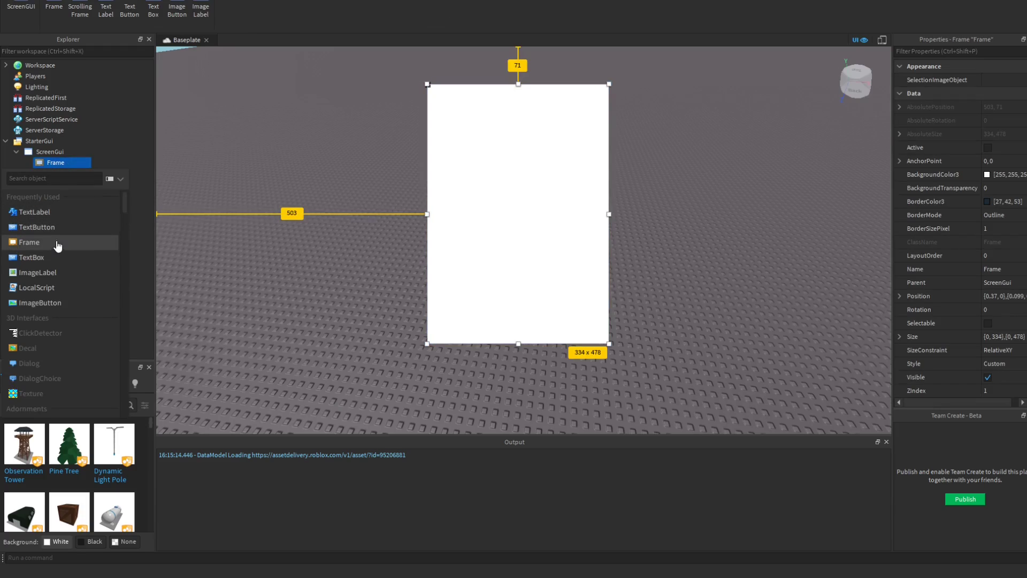
{"action": "left_click", "coordinate": [50, 259]}
{"action": "left_click", "coordinate": [489, 93]}
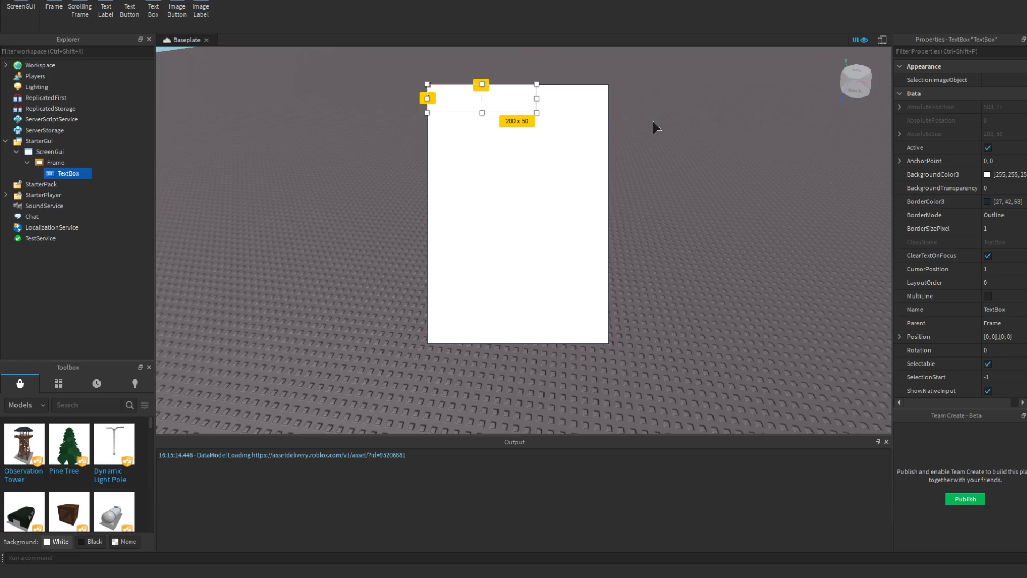
{"action": "type", "text": "shop"}
{"action": "left_click", "coordinate": [652, 127]}
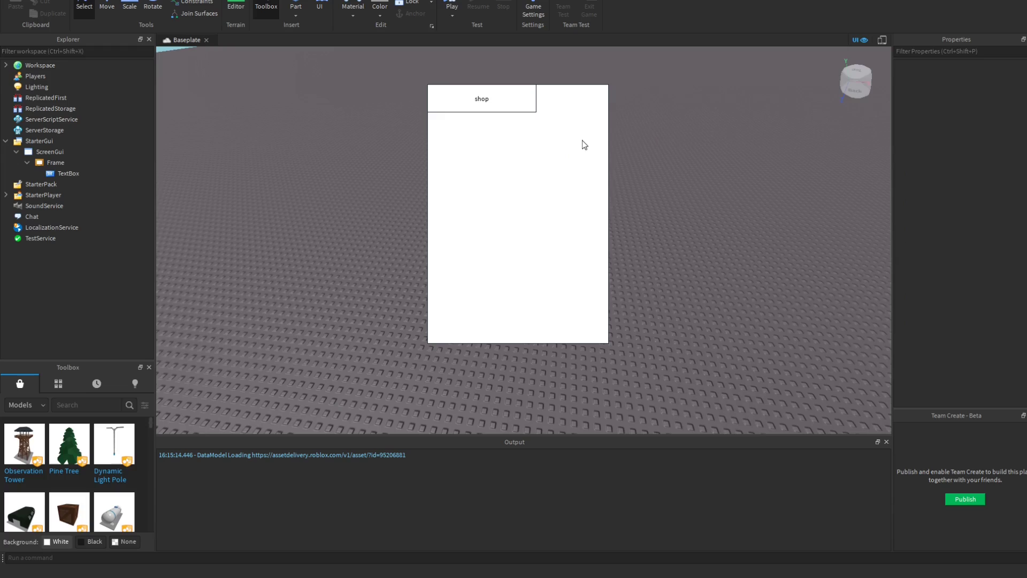
{"action": "left_click", "coordinate": [493, 107]}
{"action": "type", "text": "shop"}
Hide the shop frame by turning off its Visible property.
{"action": "left_click", "coordinate": [16, 152]}
{"action": "right_click_drag", "start_coordinate": [688, 216], "coordinate": [688, 215]}
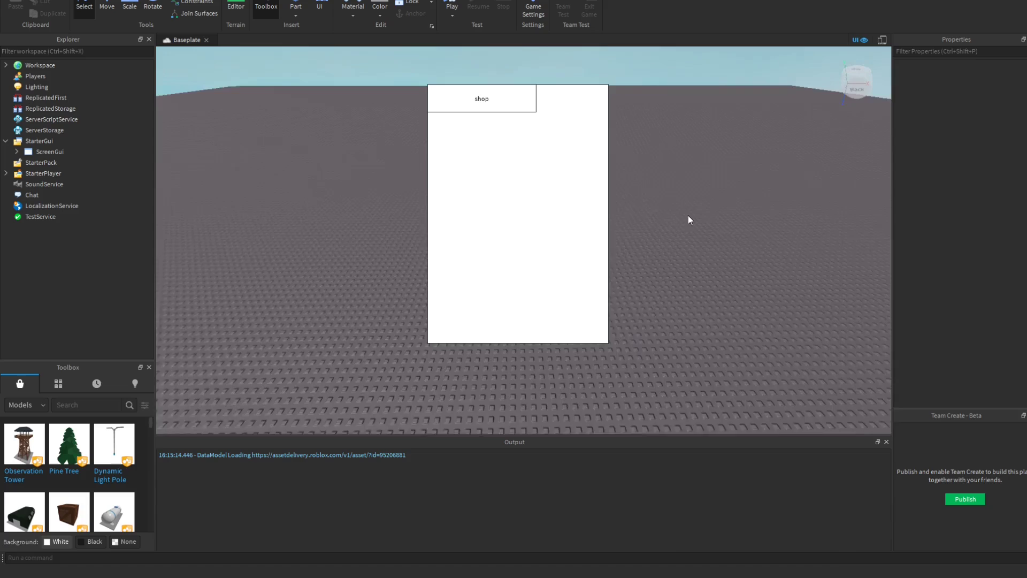
{"action": "left_click", "coordinate": [52, 154]}
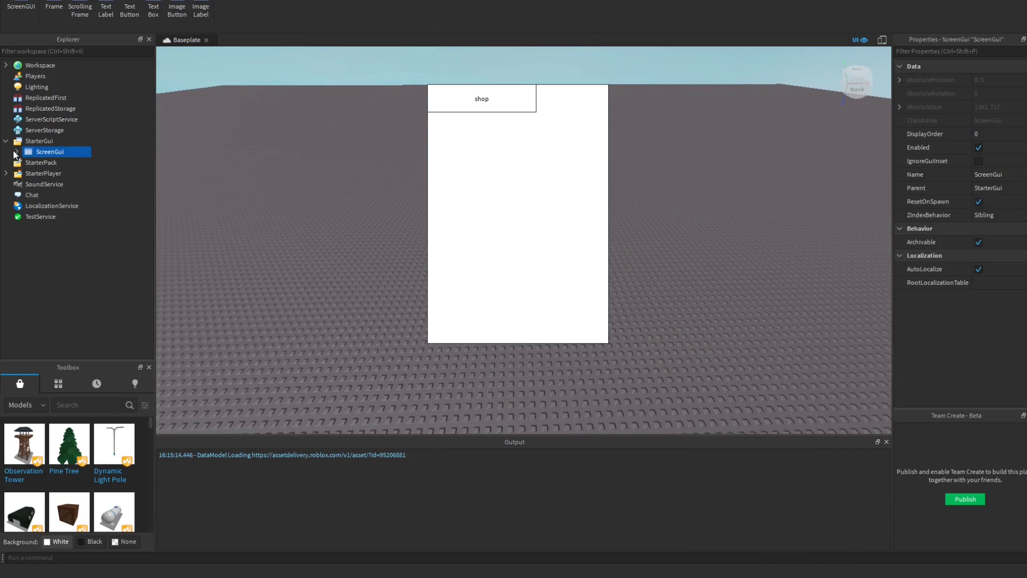
{"action": "left_click", "coordinate": [16, 152]}
{"action": "left_click", "coordinate": [55, 162]}
{"action": "scroll", "coordinate": [983, 321], "scroll_direction": "down", "scroll_amount": 2}
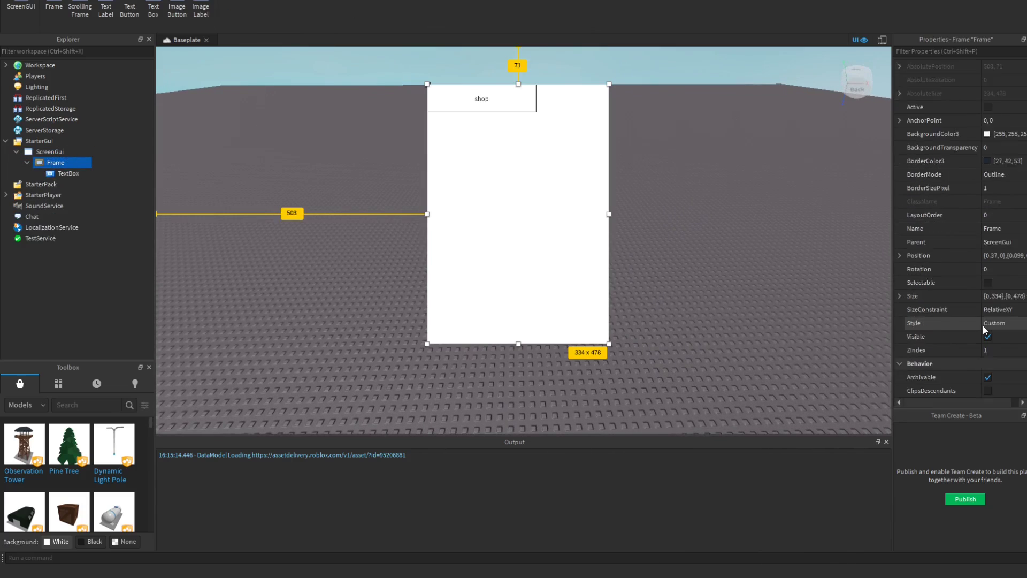
{"action": "left_click", "coordinate": [988, 296]}
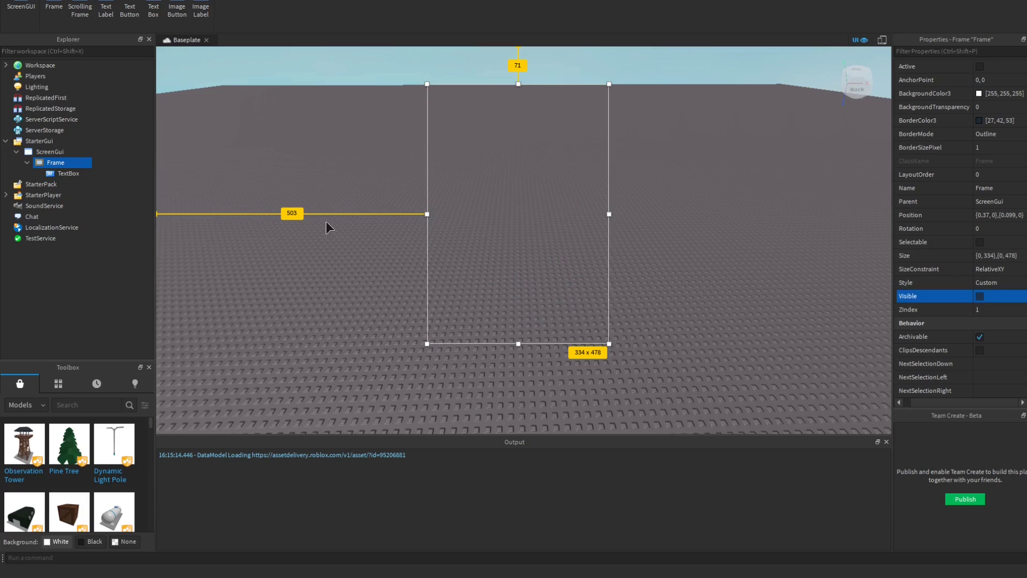
{"action": "left_click", "coordinate": [354, 187]}
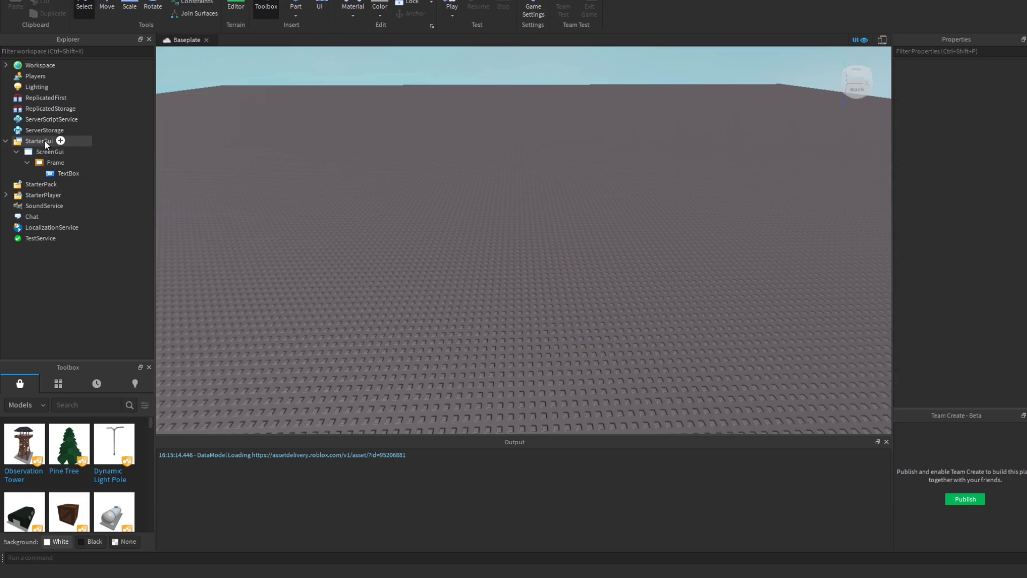
Insert an R15 Block Rig into the Workspace with the Rig Builder.
{"action": "left_click", "coordinate": [6, 65]}
{"action": "left_click", "coordinate": [214, 1]}
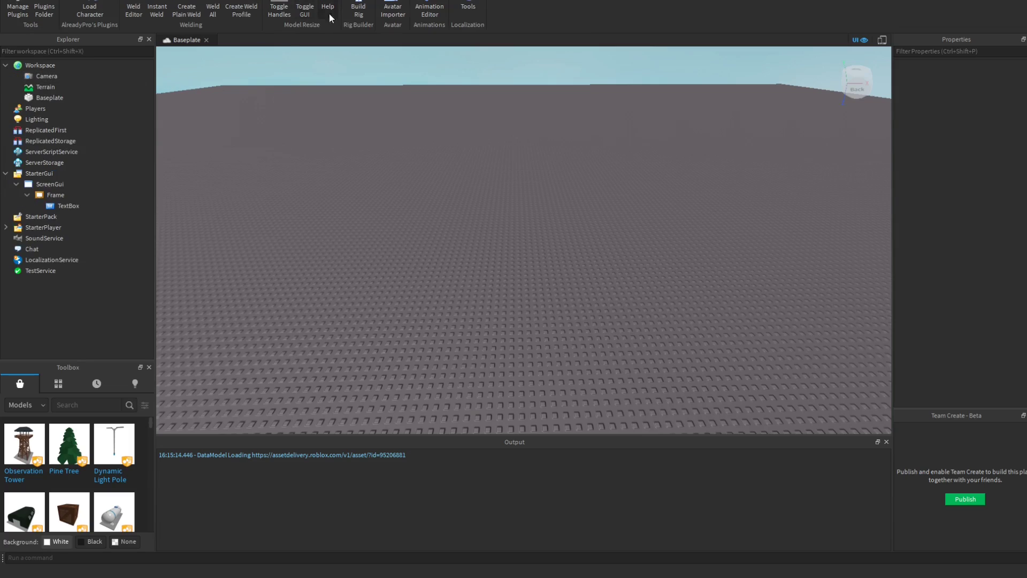
{"action": "left_click", "coordinate": [357, 11]}
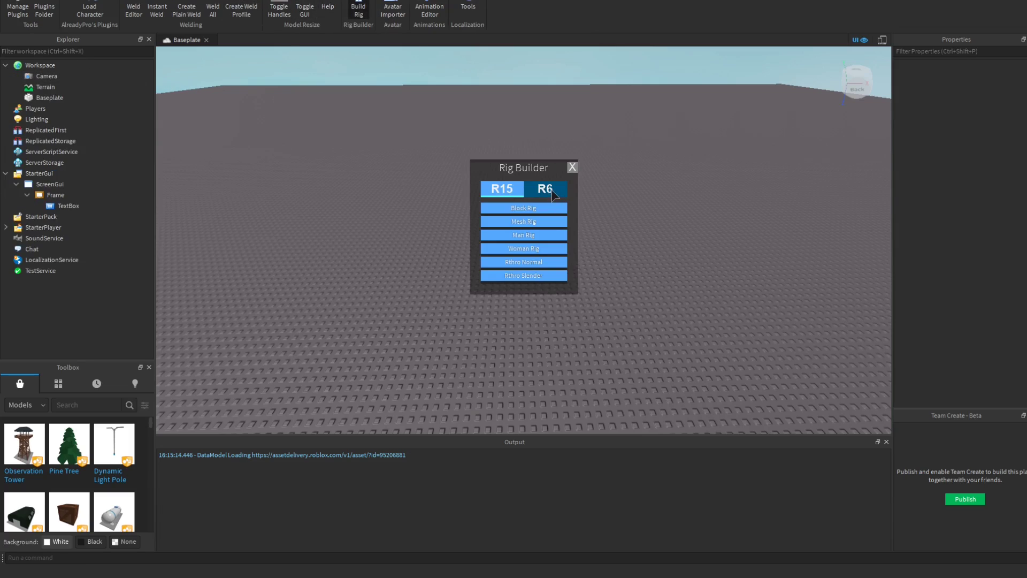
{"action": "left_click", "coordinate": [546, 206]}
Switch to the Move tool and bring the dummy rig into a close front view.
{"action": "scroll", "coordinate": [580, 199], "scroll_direction": "up", "scroll_amount": 5}
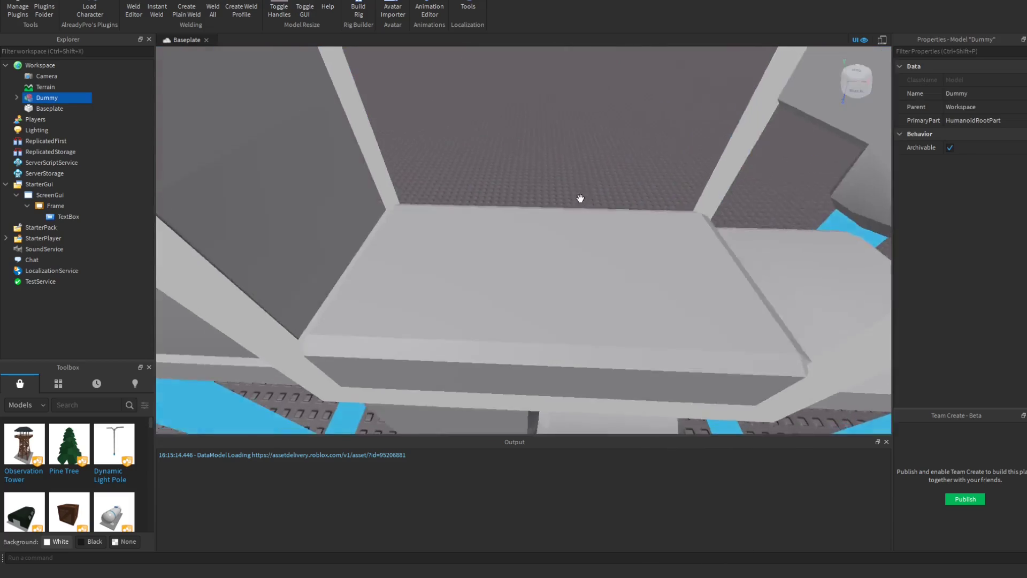
{"action": "scroll", "coordinate": [580, 198], "scroll_direction": "down", "scroll_amount": 4}
{"action": "scroll", "coordinate": [581, 199], "scroll_direction": "up", "scroll_amount": 4}
{"action": "right_click_drag", "start_coordinate": [581, 198], "coordinate": [419, 202]}
{"action": "scroll", "coordinate": [419, 202], "scroll_direction": "down", "scroll_amount": 4}
{"action": "scroll", "coordinate": [326, 97], "scroll_direction": "up", "scroll_amount": 2}
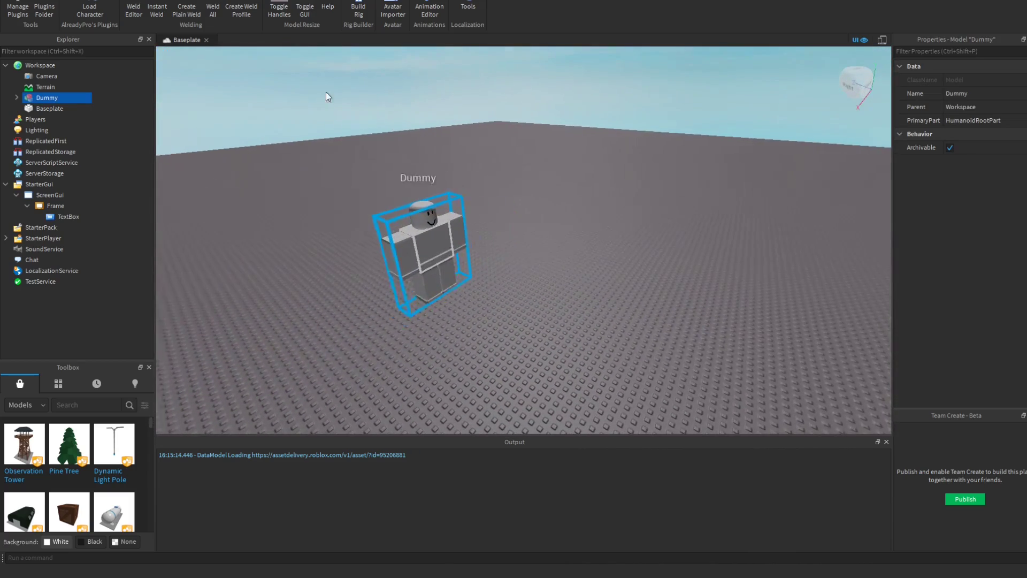
{"action": "scroll", "coordinate": [327, 97], "scroll_direction": "up", "scroll_amount": 1}
{"action": "left_click", "coordinate": [165, 1]}
{"action": "left_click", "coordinate": [106, 9]}
{"action": "scroll", "coordinate": [576, 223], "scroll_direction": "down", "scroll_amount": 2}
{"action": "right_click_drag", "start_coordinate": [576, 223], "coordinate": [576, 223]}
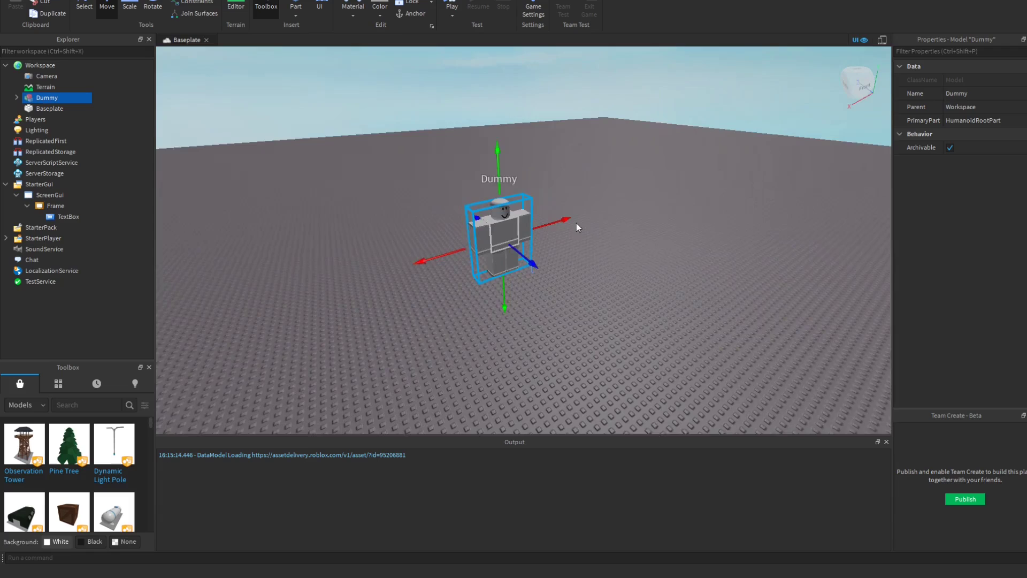
{"action": "left_click_drag", "start_coordinate": [522, 211], "coordinate": [529, 375]}
{"action": "key", "text": "f"}
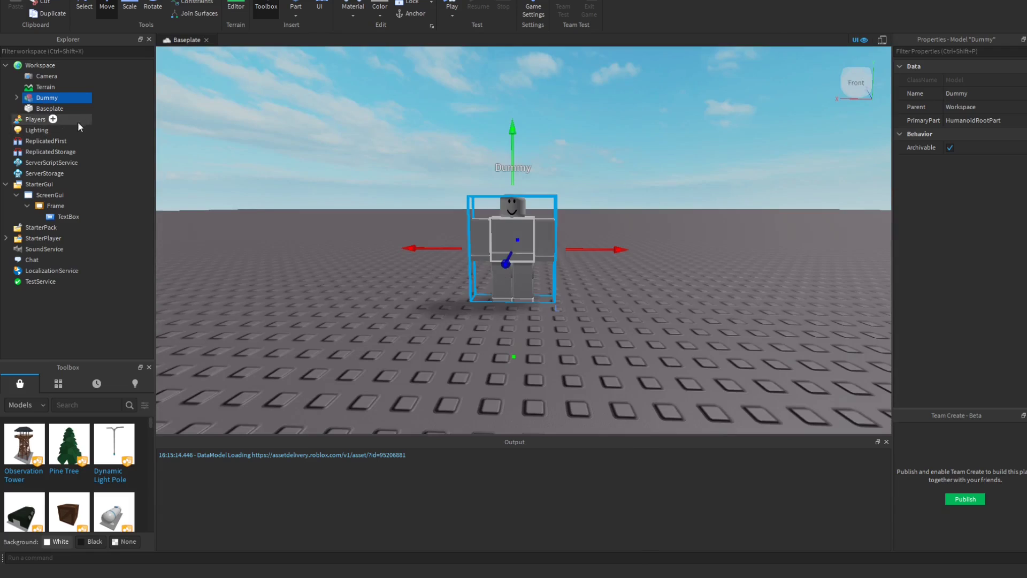
Rename the Dummy model in the Workspace as BRUH.
{"action": "right_click", "coordinate": [47, 98]}
{"action": "left_click", "coordinate": [79, 159]}
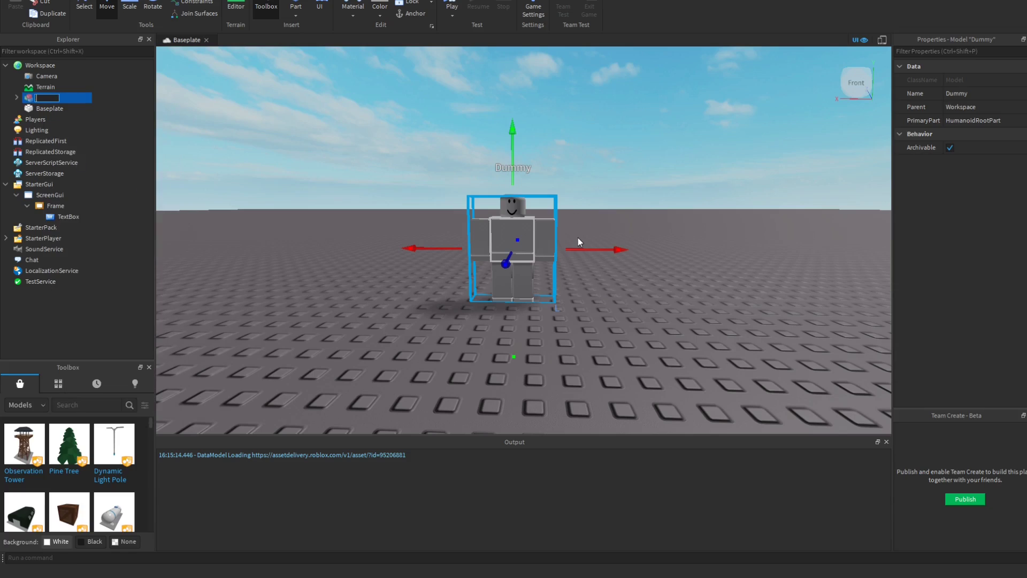
{"action": "type", "text": "BRUH"}
{"action": "key", "text": "Return"}
Insert a ClickDetector into the BRUH model and collapse the model's contents.
{"action": "left_click", "coordinate": [60, 98]}
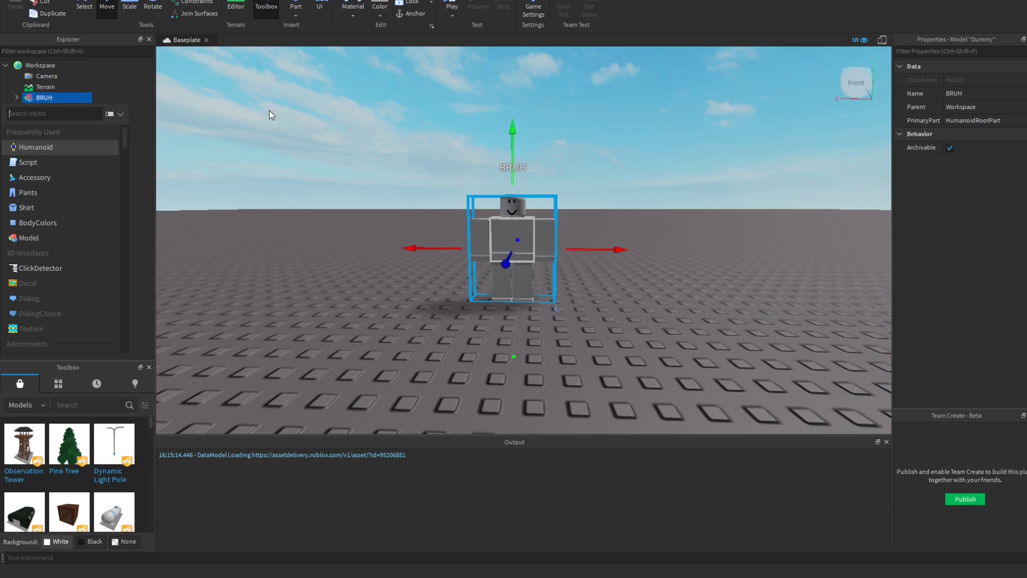
{"action": "type", "text": "cl"}
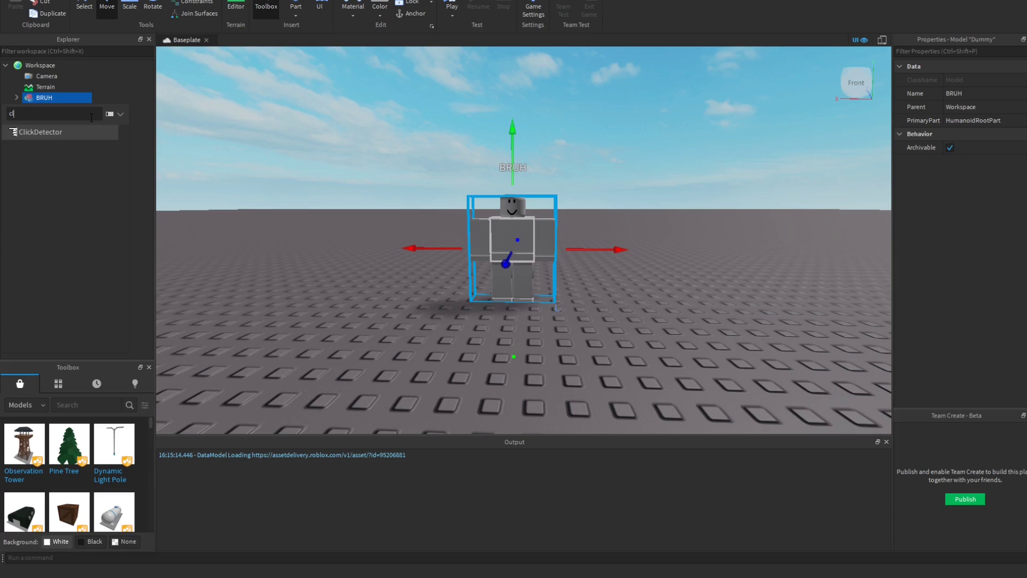
{"action": "left_click", "coordinate": [80, 132]}
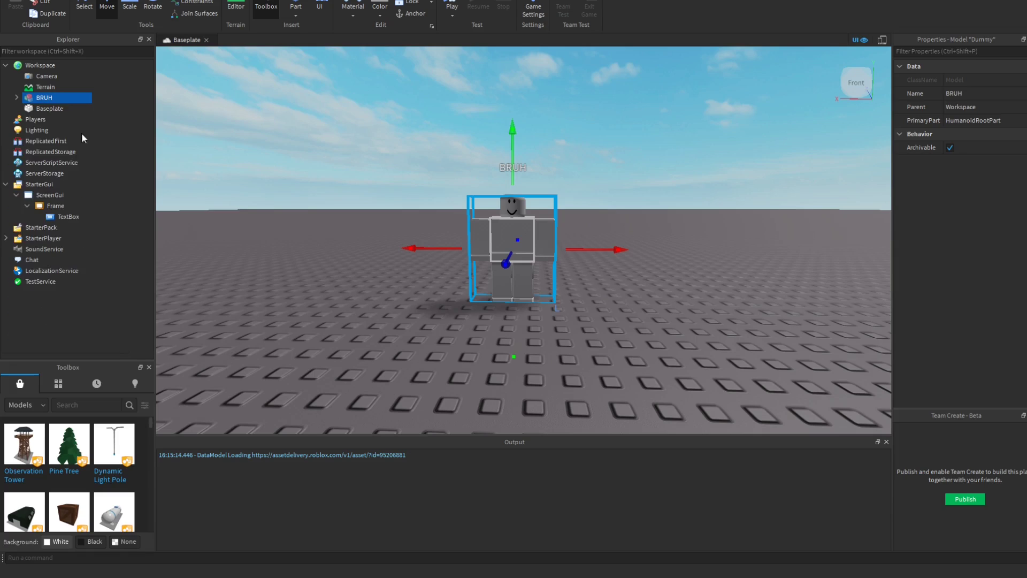
{"action": "left_click", "coordinate": [17, 97]}
Insert a LocalScript directly into StarterGui.
{"action": "left_click", "coordinate": [39, 184]}
{"action": "left_click", "coordinate": [60, 184]}
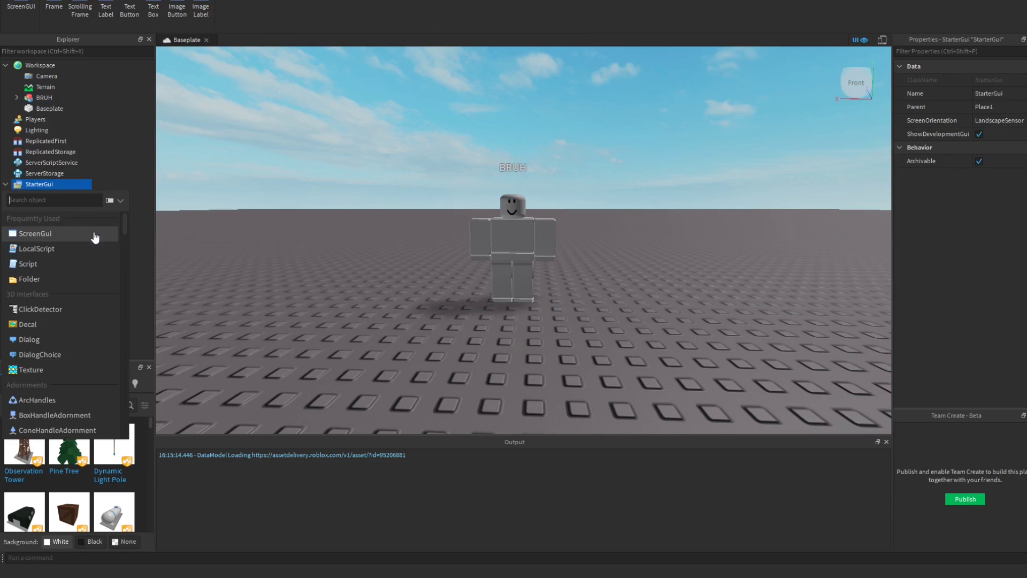
{"action": "left_click", "coordinate": [60, 248]}
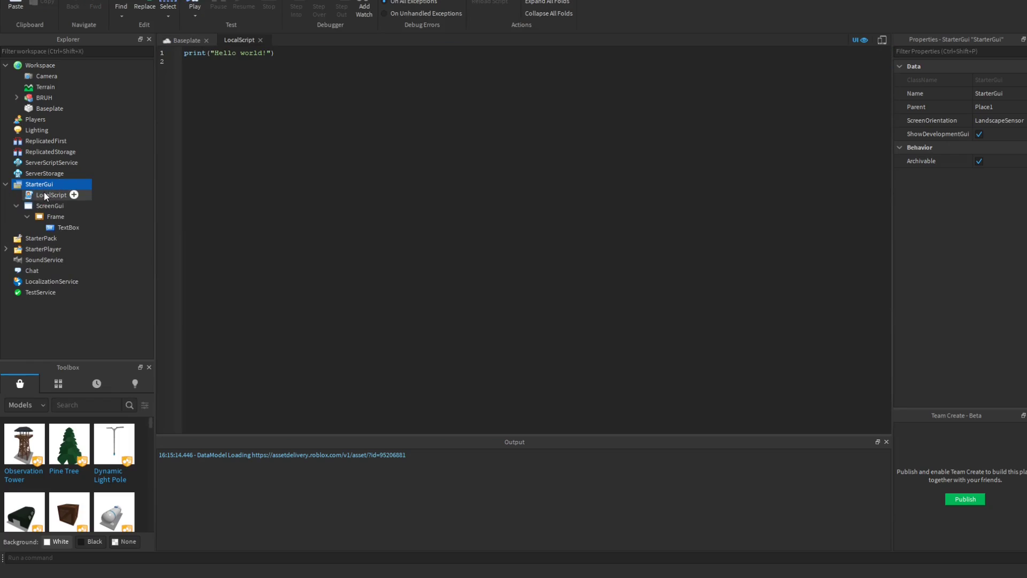
Clear the default print line from the LocalScript in StarterGui.
{"action": "left_click", "coordinate": [54, 195]}
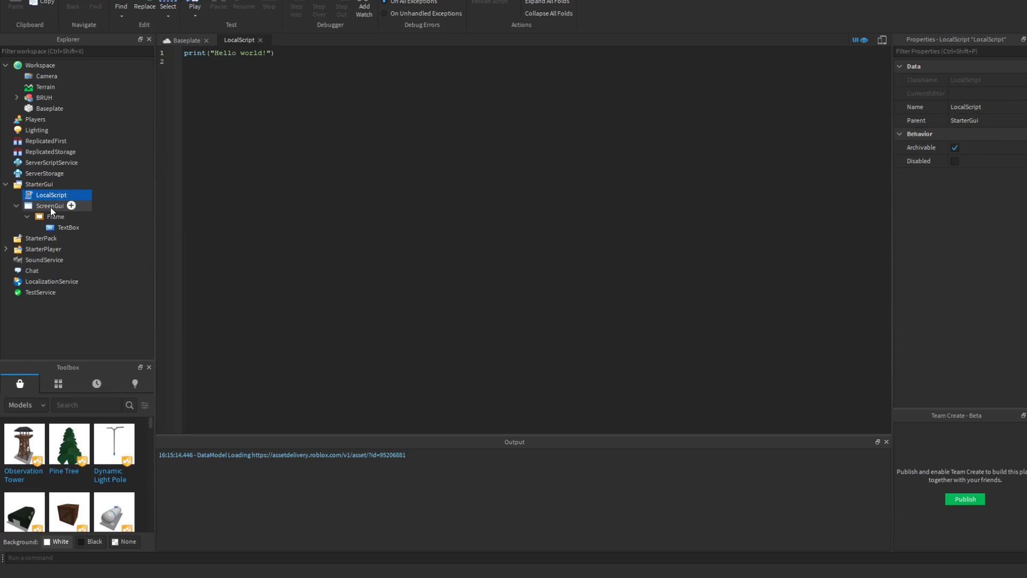
{"action": "left_click", "coordinate": [50, 207]}
{"action": "left_click", "coordinate": [47, 215]}
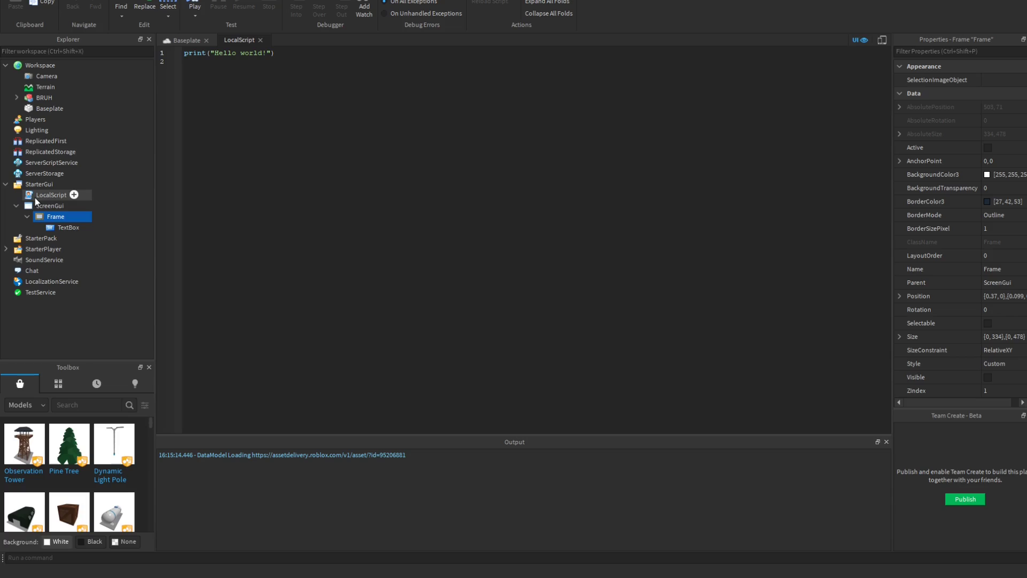
{"action": "left_click", "coordinate": [41, 197]}
{"action": "key", "text": "ctrl+a"}
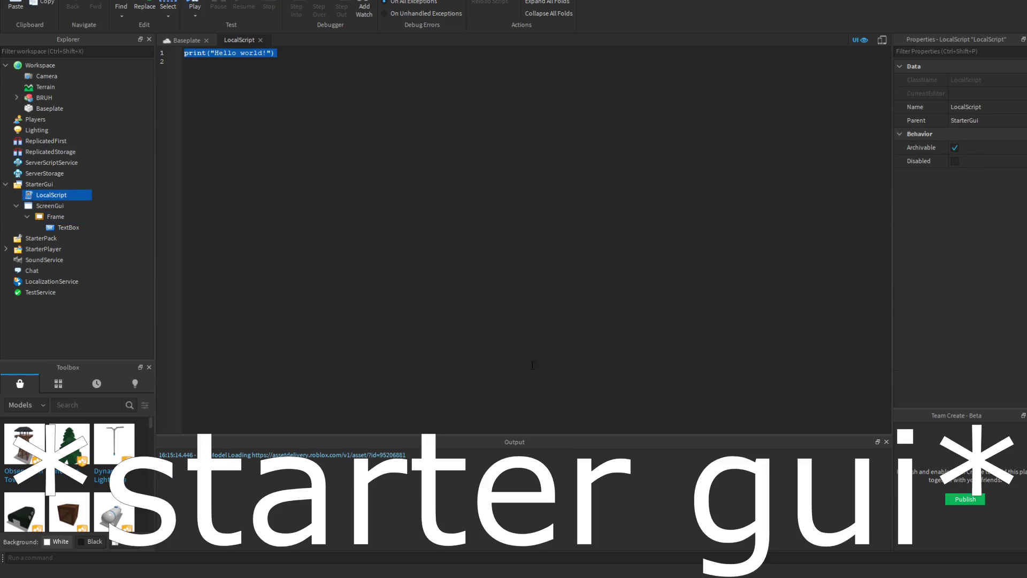
{"action": "key", "text": "BackSpace"}
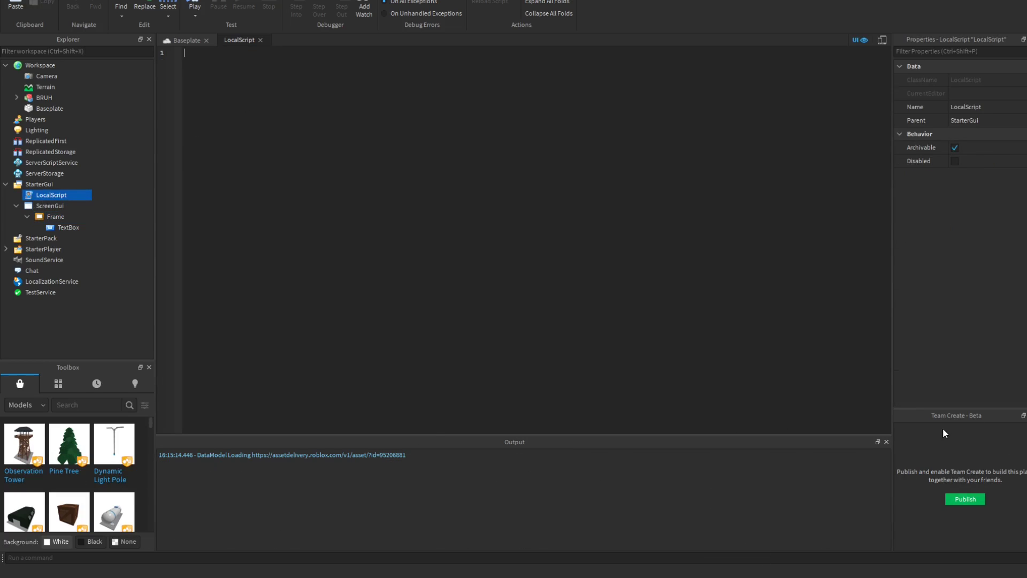
Begin the script with a reference to the rig's click event: game.Workspace.BRUH.ClickDetector.MouseClick.
{"action": "type", "text": "game"}
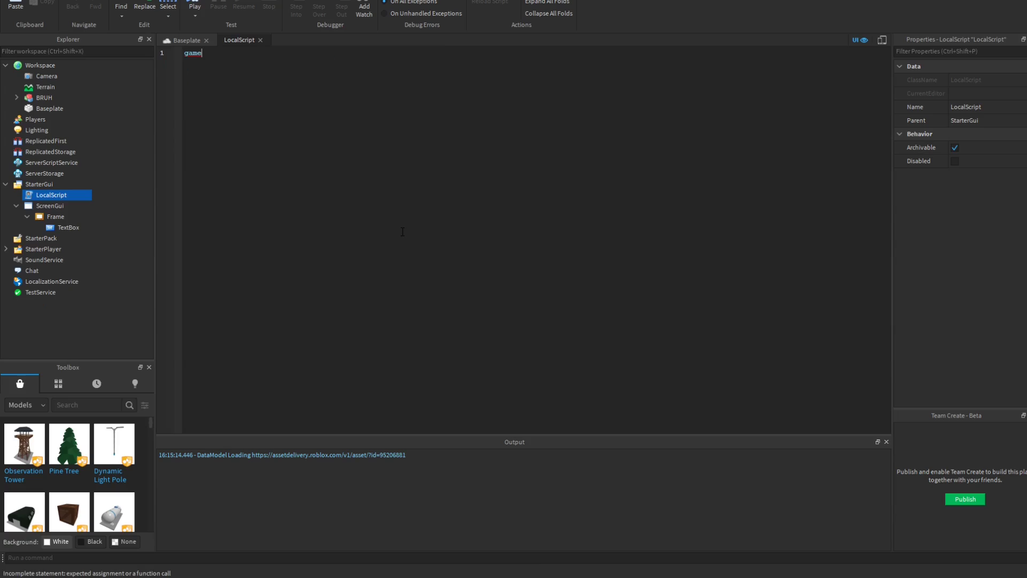
{"action": "type", "text": ".Workspace."}
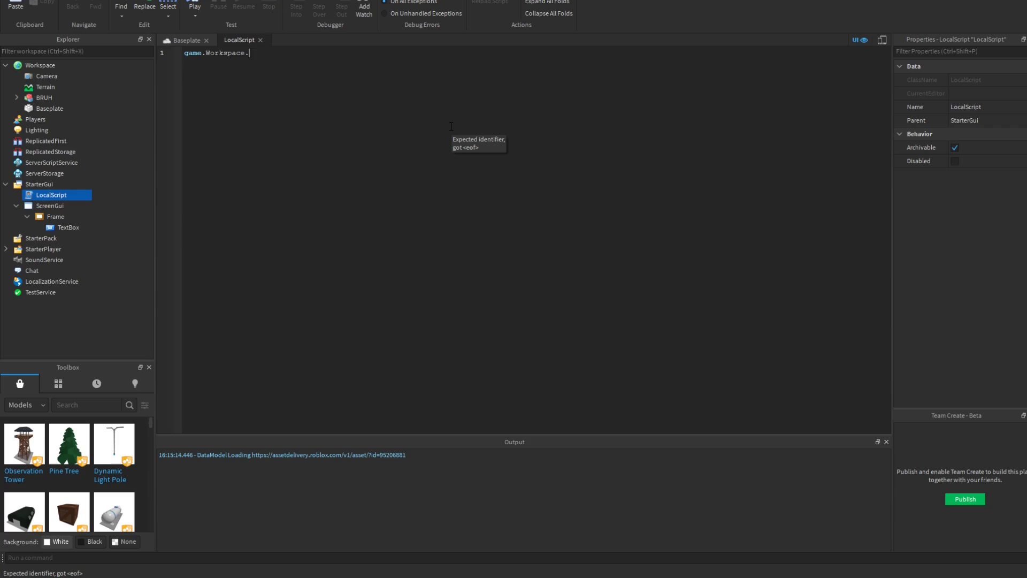
{"action": "type", "text": "b"}
{"action": "key", "text": "Down"}
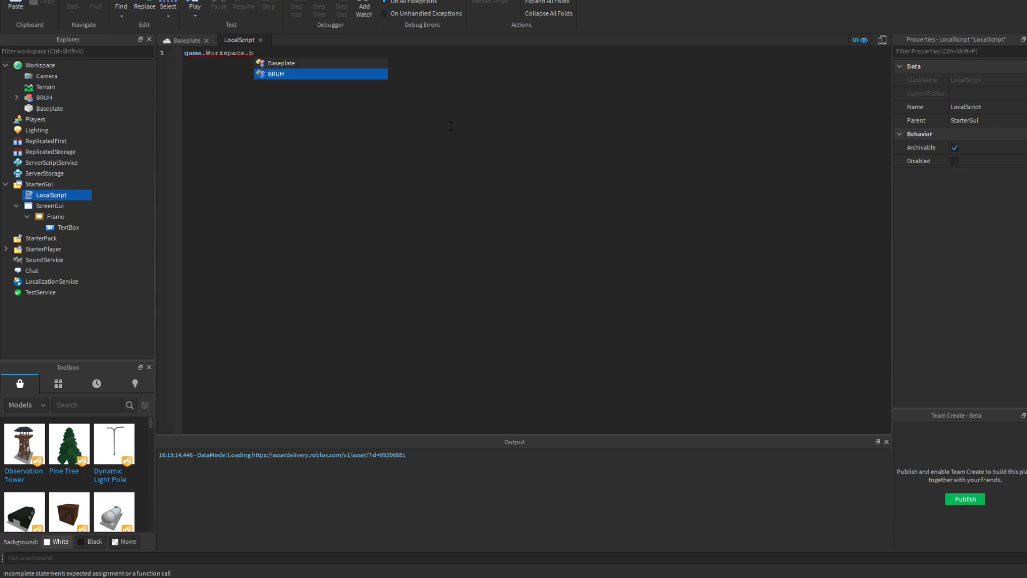
{"action": "key", "text": "Tab"}
{"action": "type", "text": ".cl"}
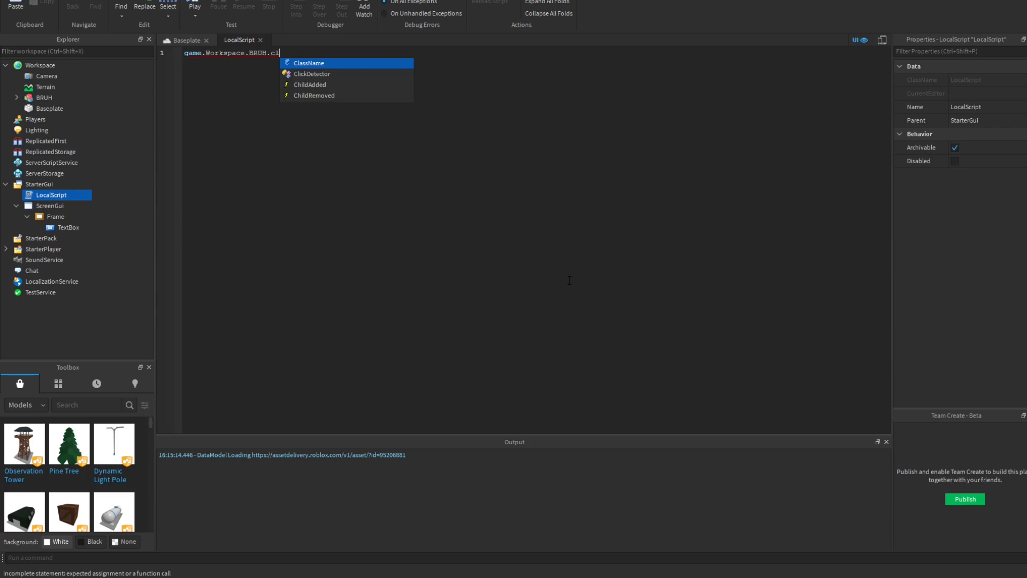
{"action": "key", "text": "Down"}
{"action": "key", "text": "Tab"}
{"action": "type", "text": "."}
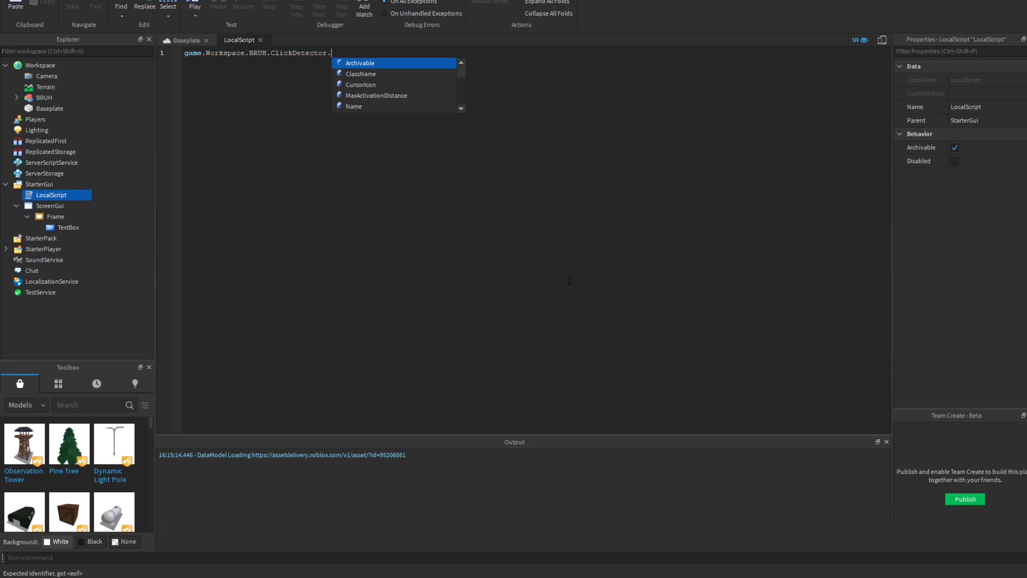
{"action": "type", "text": "MouseClick"}
{"action": "key", "text": "Tab"}
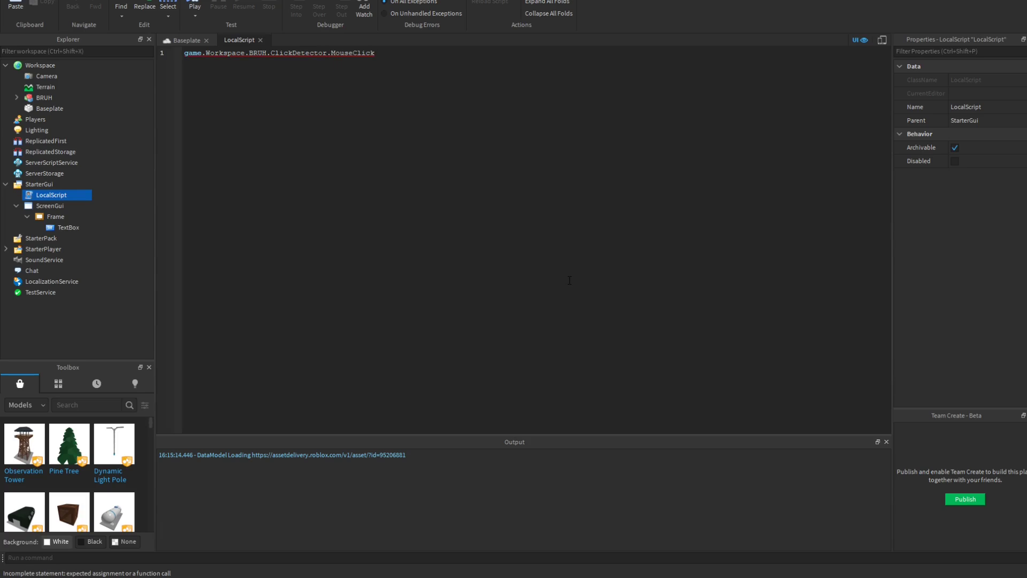
Append :Connect(function() to the MouseClick event and open the function body with its closing end).
{"action": "type", "text": ":"}
{"action": "key", "text": "Tab"}
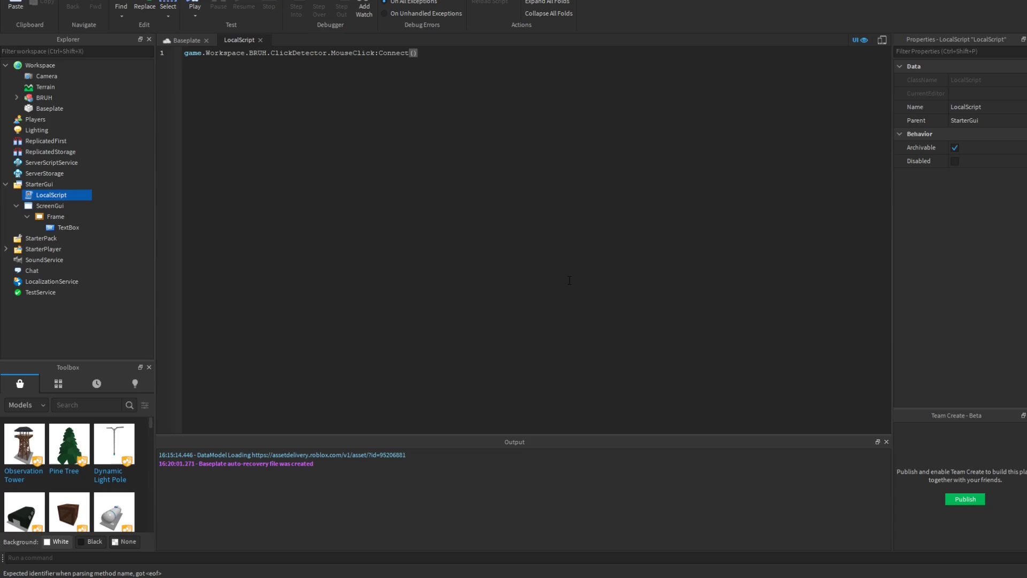
{"action": "type", "text": "function"}
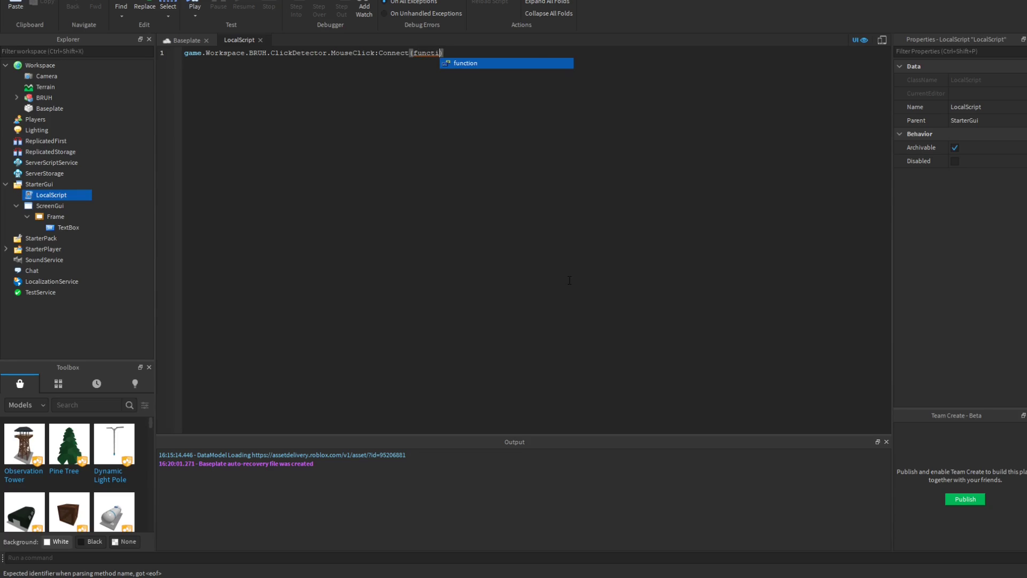
{"action": "type", "text": "9"}
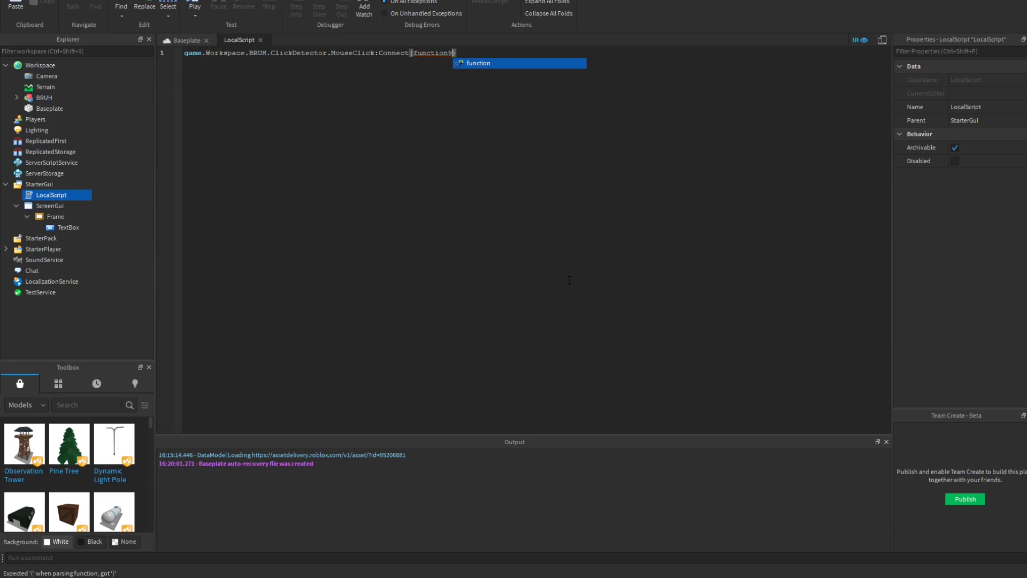
{"action": "key", "text": "BackSpace"}
{"action": "type", "text": "("}
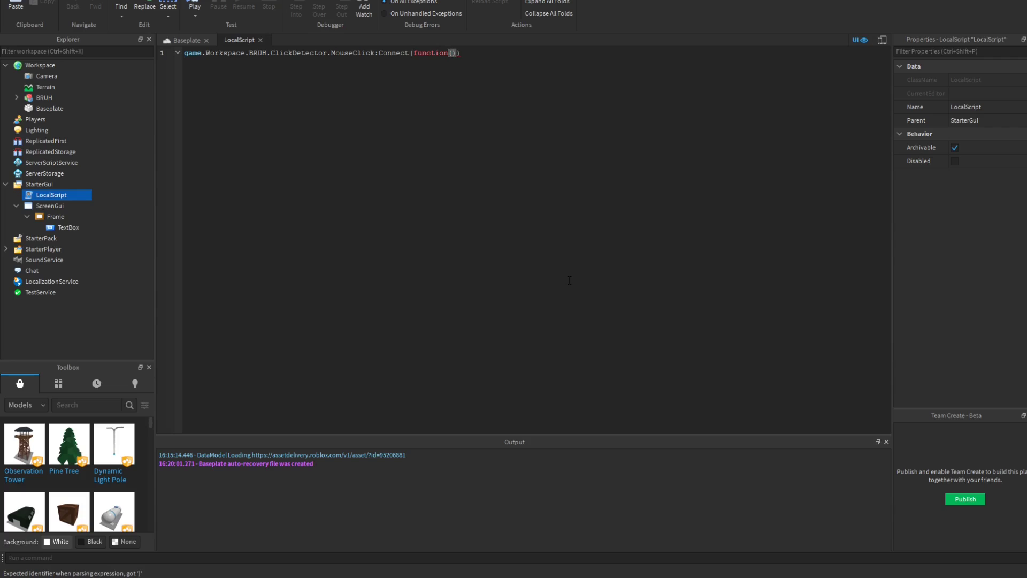
{"action": "key", "text": "Delete"}
{"action": "key", "text": "Return"}
Inside the function, write script.Parent.ScreenGui.Frame.Visible = true to show the shop frame.
{"action": "type", "text": "script"}
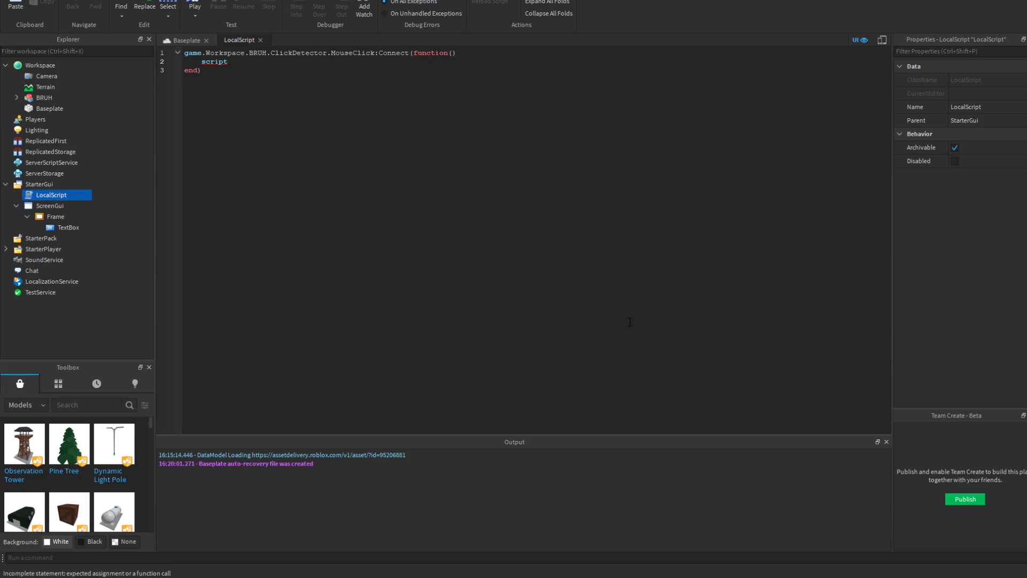
{"action": "type", "text": ".Parent"}
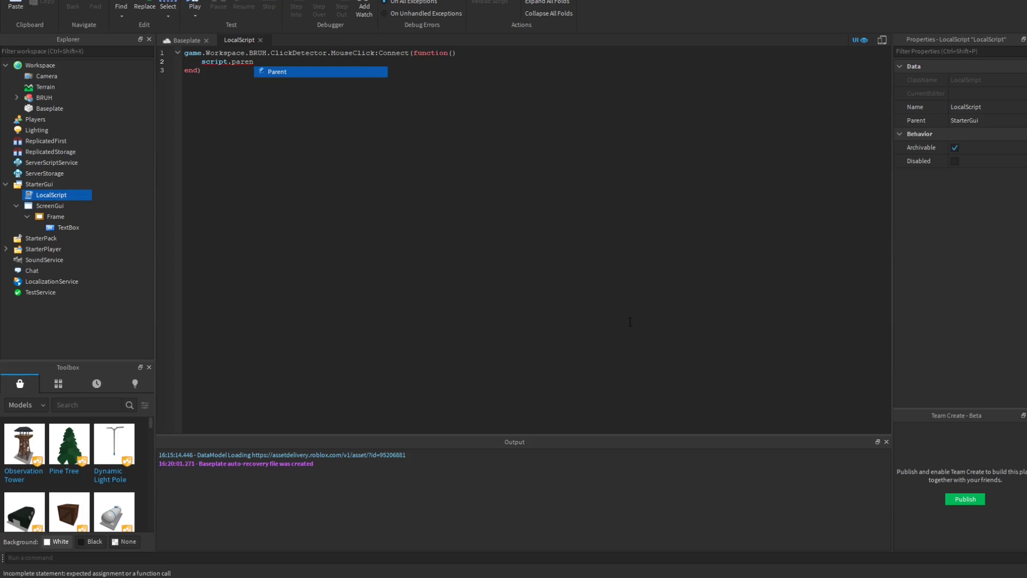
{"action": "type", "text": "."}
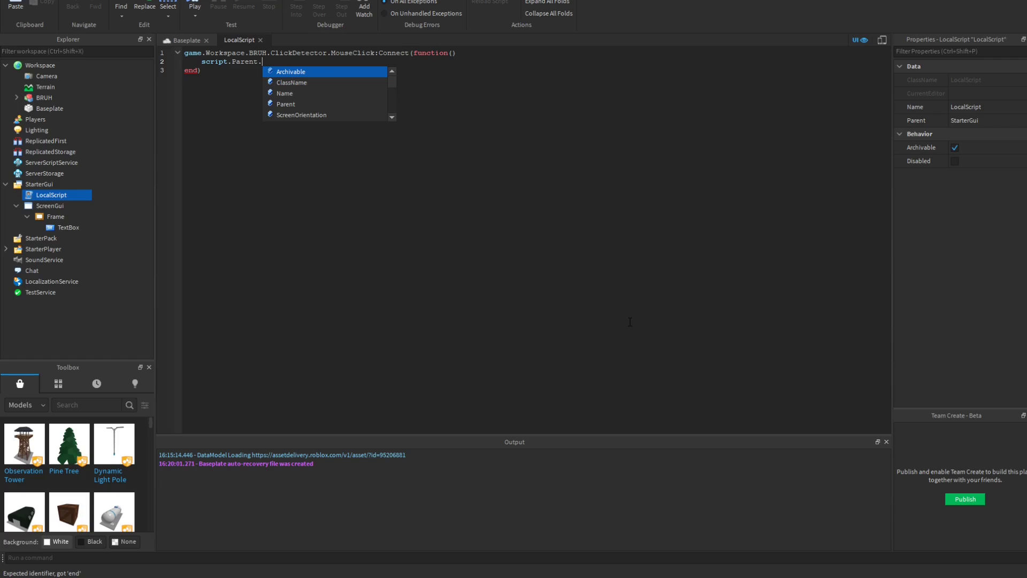
{"action": "type", "text": "ScreenGui"}
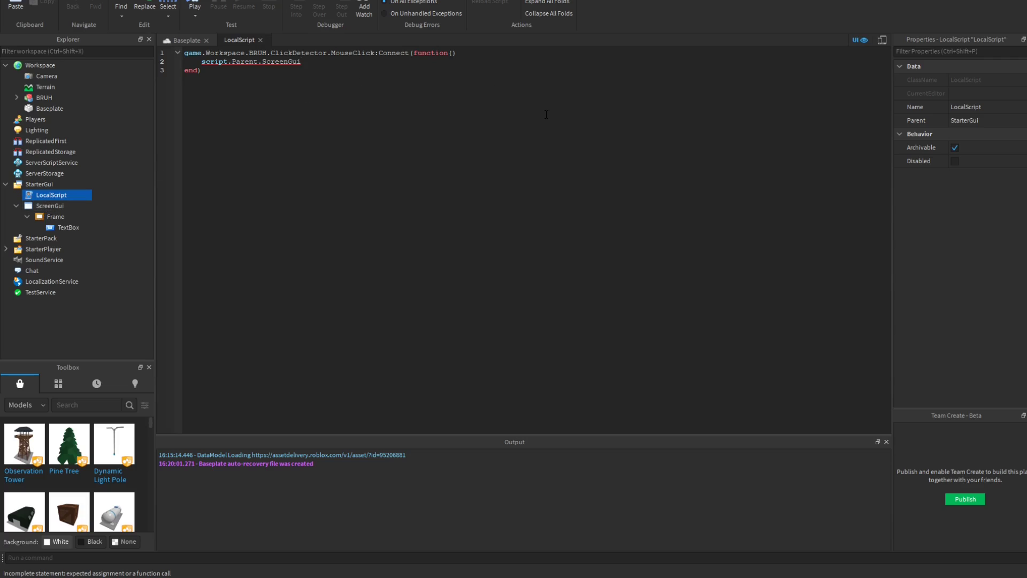
{"action": "type", "text": "."}
{"action": "type", "text": "Frame"}
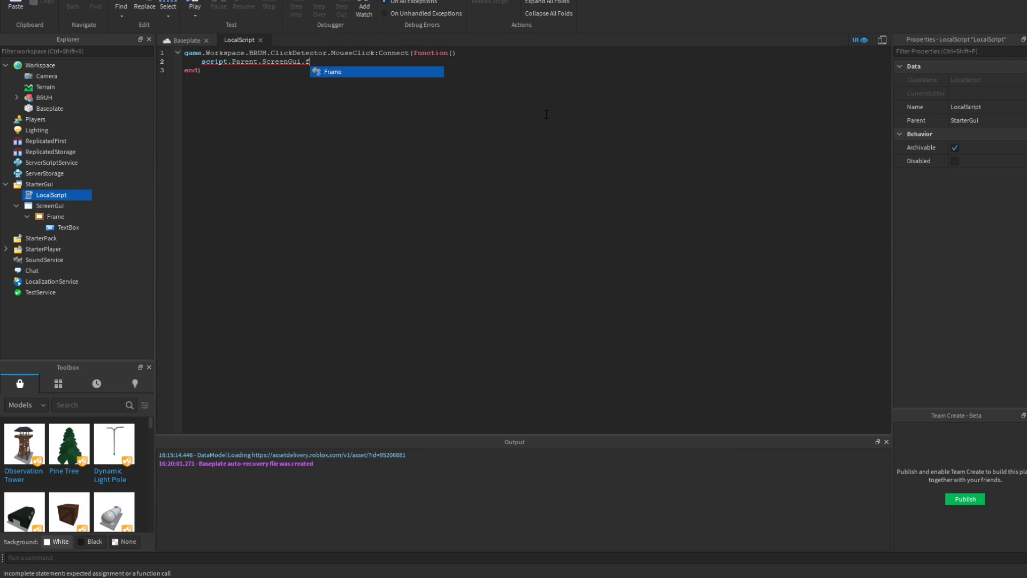
{"action": "type", "text": ".Visible"}
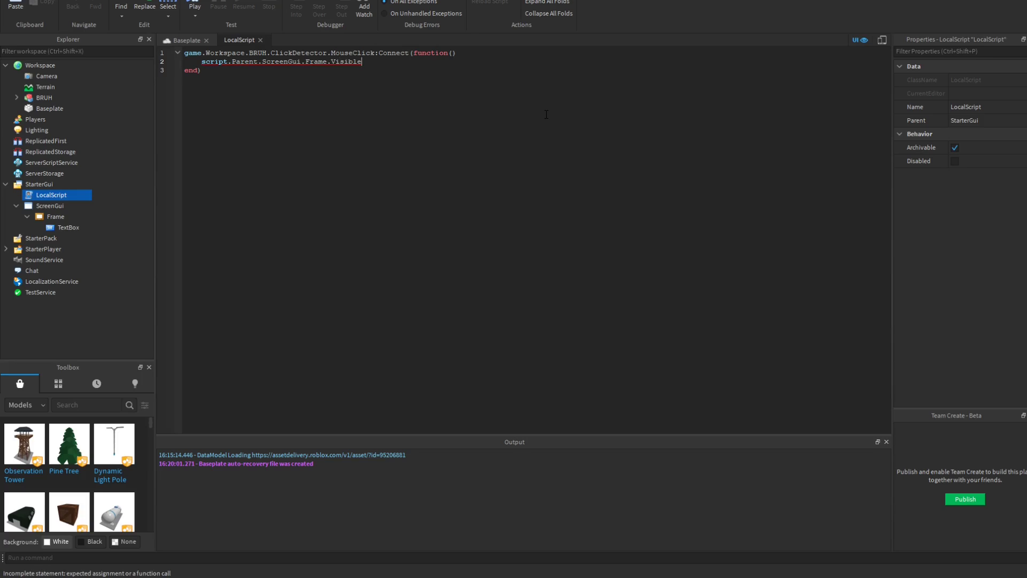
{"action": "type", "text": " ="}
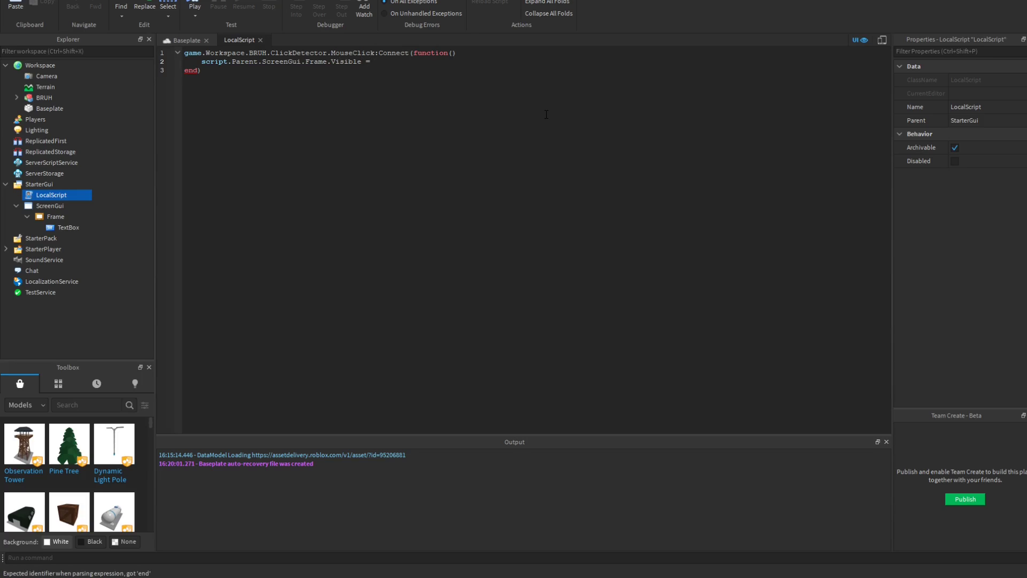
{"action": "type", "text": " true"}
{"action": "key", "text": "Return"}
{"action": "key", "text": "BackSpace"}
Return to the Baseplate view, start a Play Here test facing the BRUH rig and trigger its ClickDetector.
{"action": "left_click", "coordinate": [213, 40]}
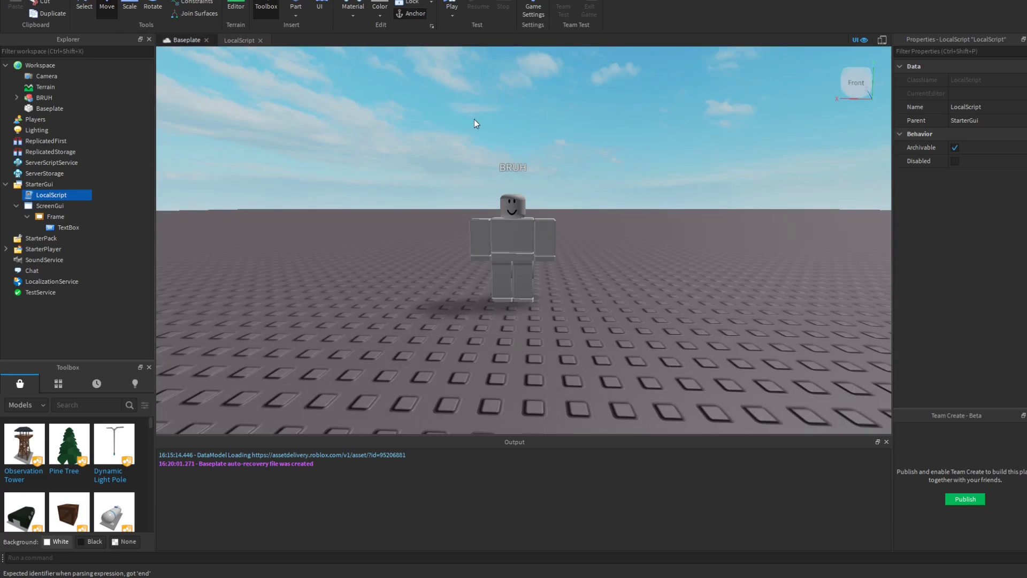
{"action": "right_click_drag", "start_coordinate": [474, 124], "coordinate": [474, 165]}
{"action": "left_click", "coordinate": [452, 16]}
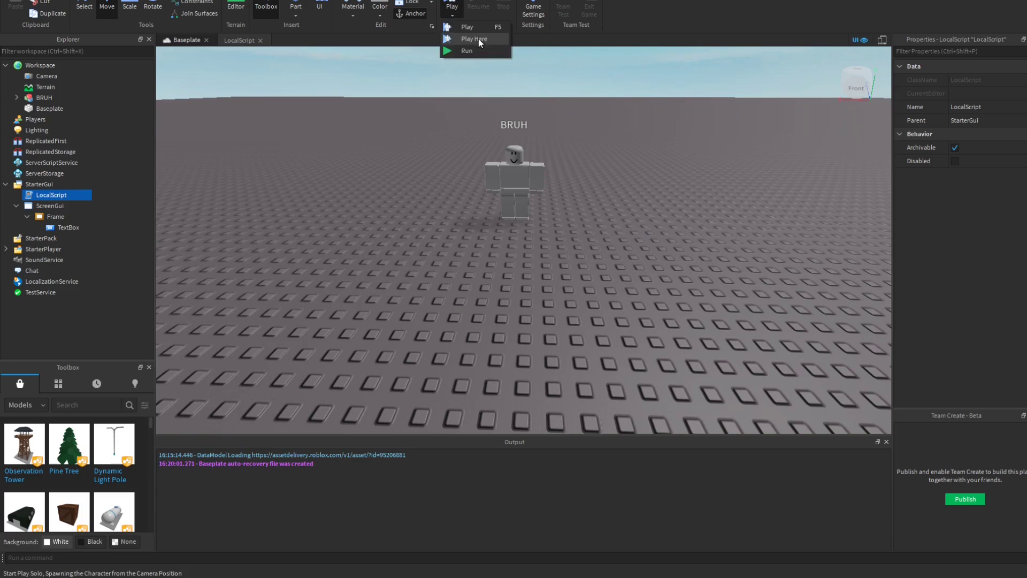
{"action": "left_click", "coordinate": [478, 39]}
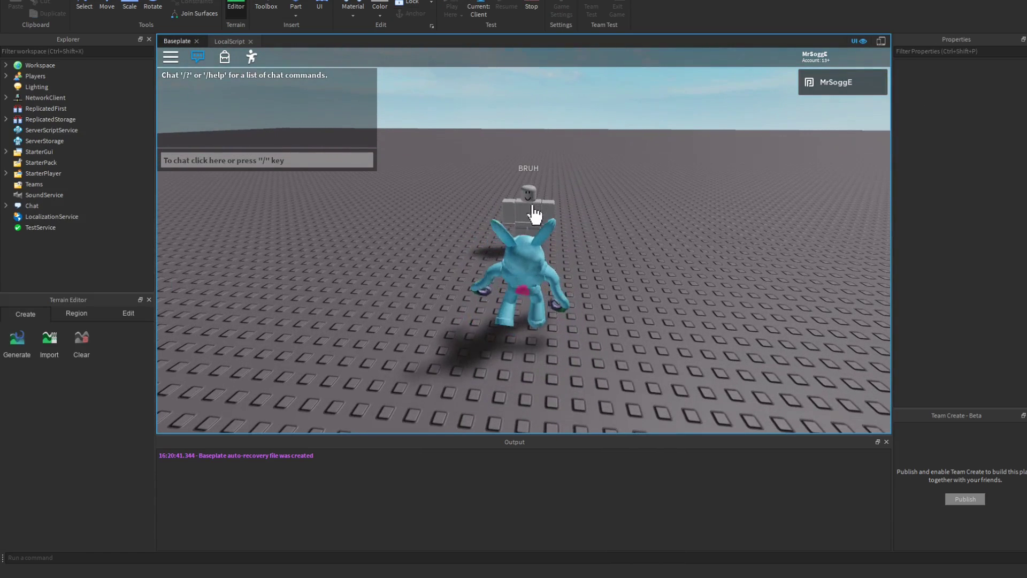
{"action": "left_click", "coordinate": [535, 214]}
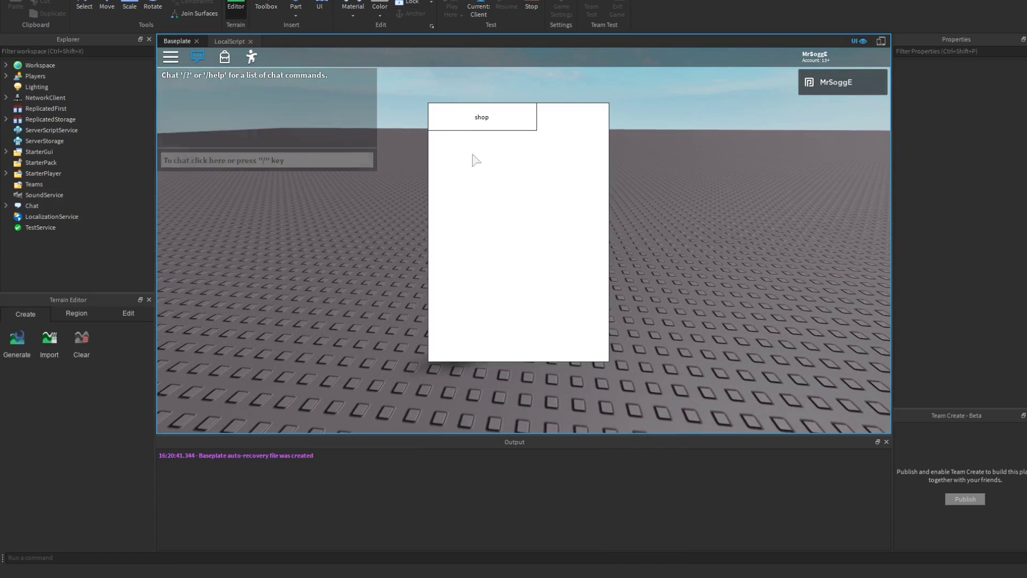
Replace the shop text box's text with sssssssssssss during the test, and stop the play session.
{"action": "left_click", "coordinate": [479, 118]}
{"action": "type", "text": "sssssssssssss"}
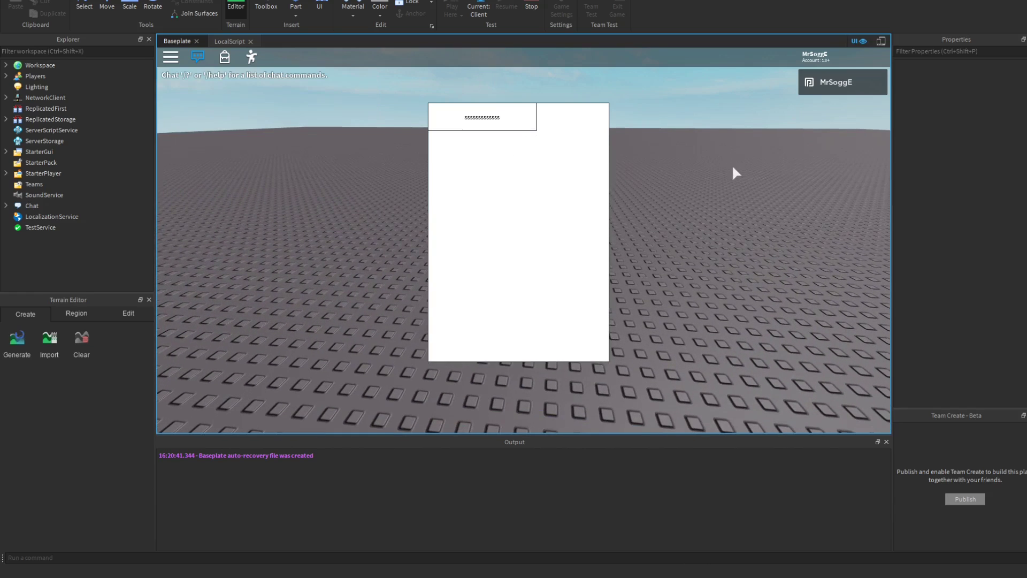
{"action": "right_click_drag", "start_coordinate": [697, 167], "coordinate": [697, 167]}
{"action": "left_click", "coordinate": [535, 11]}
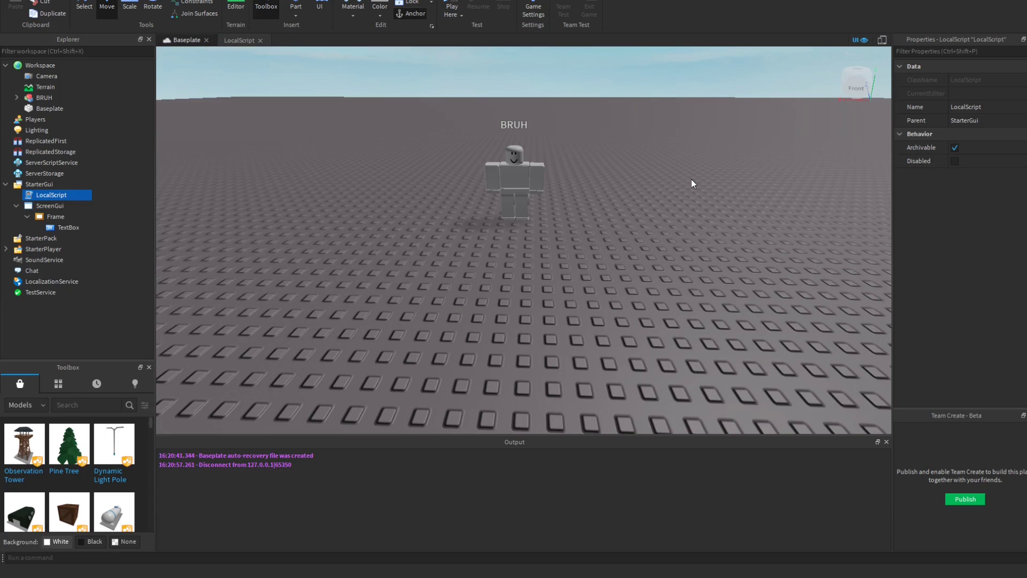
{"action": "right_click_drag", "start_coordinate": [668, 173], "coordinate": [668, 173]}
{"action": "key", "text": "w"}
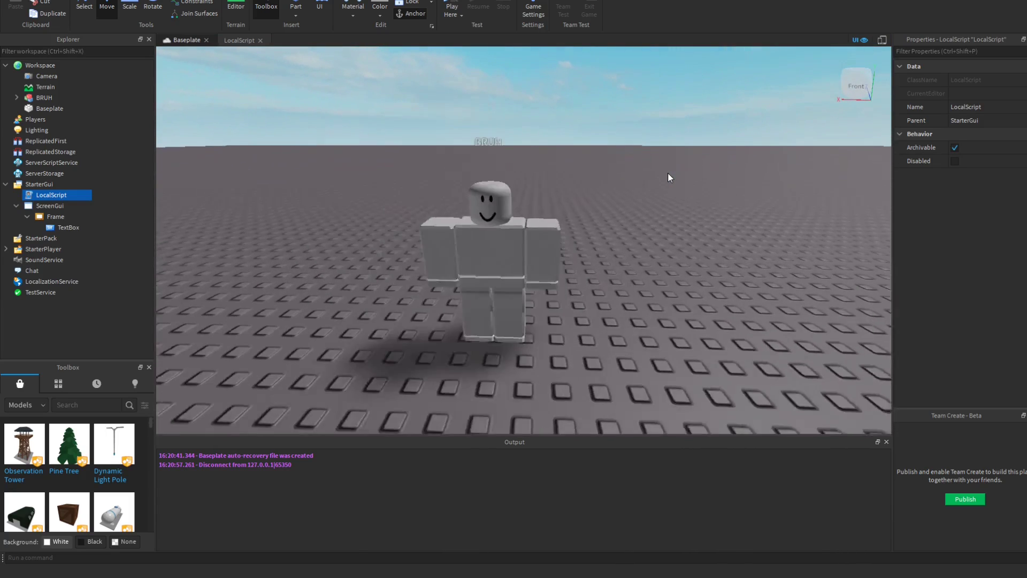
{"action": "scroll", "coordinate": [667, 173], "scroll_direction": "down", "scroll_amount": 8}
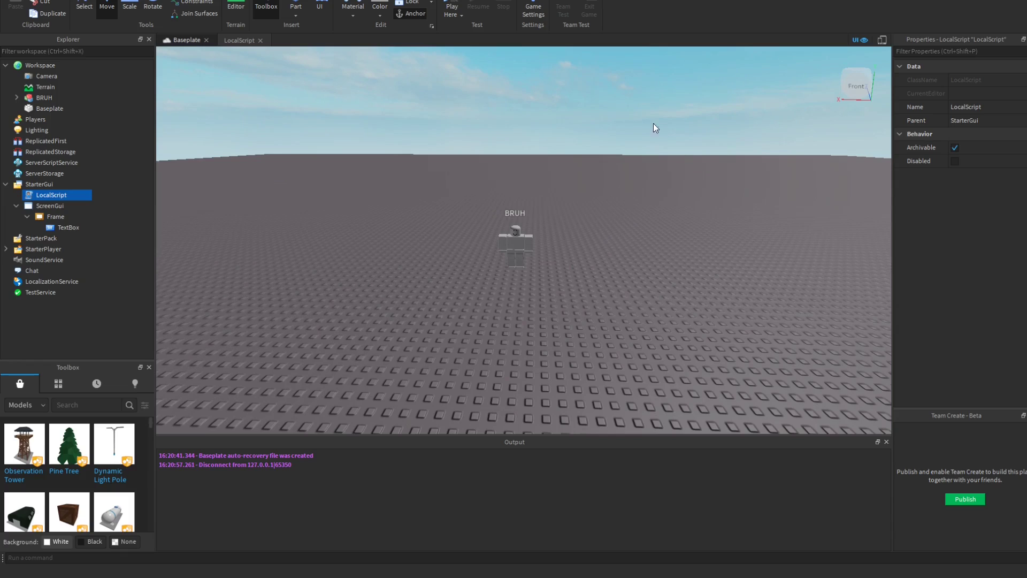